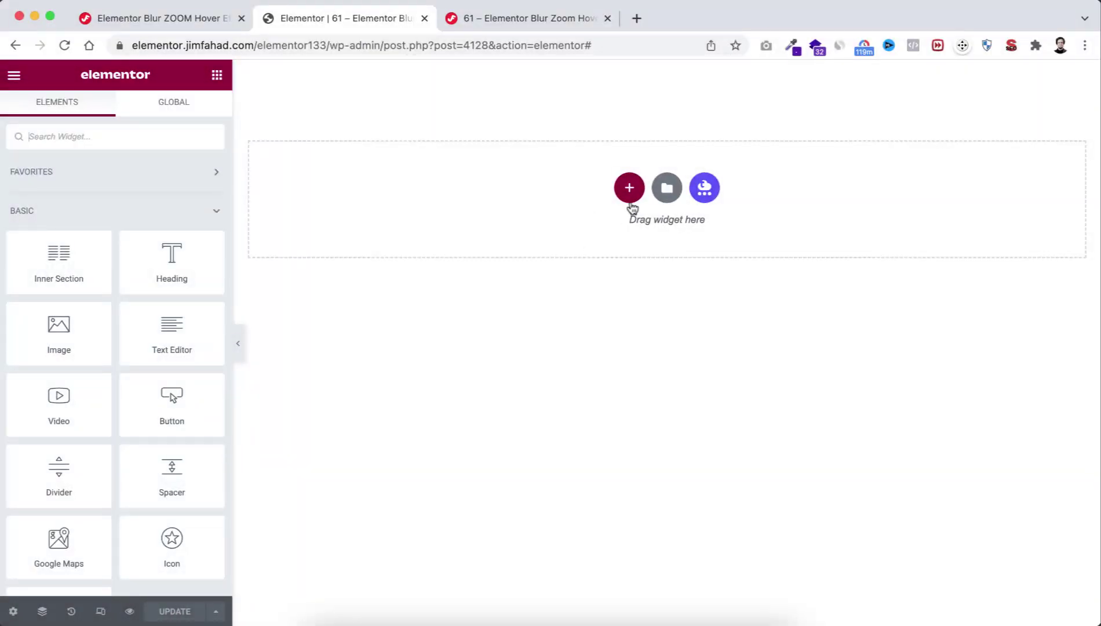
# - Add a new section to the empty page to bring up the structure picker
pyautogui.click(629, 188)
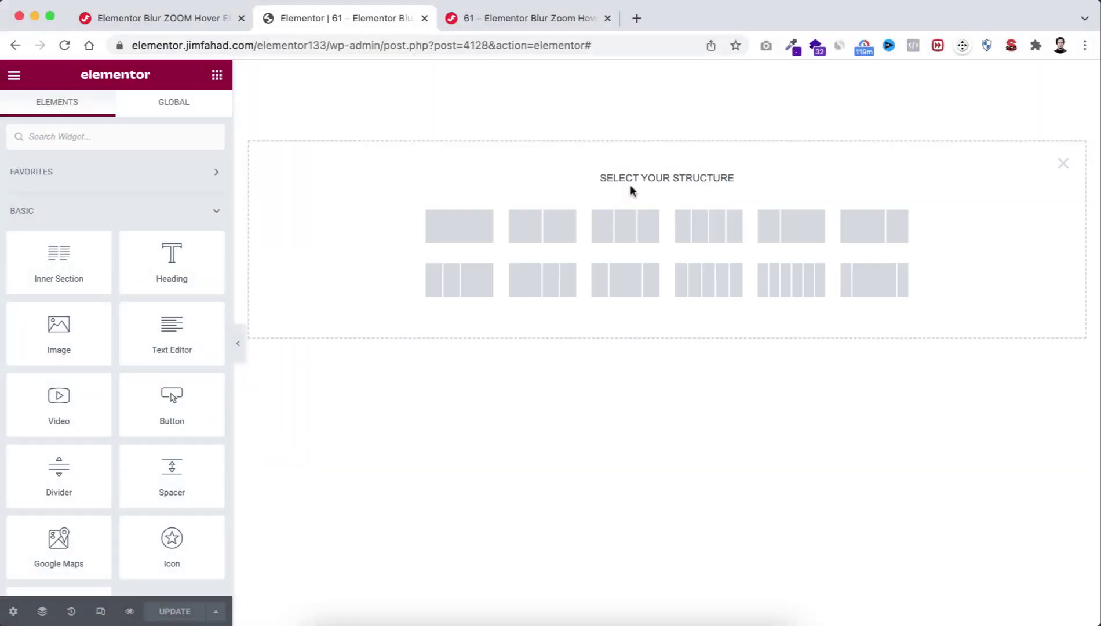
# - Create a single-column section with a minimum height of 100 VH
pyautogui.click(472, 227)
pyautogui.click(130, 305)
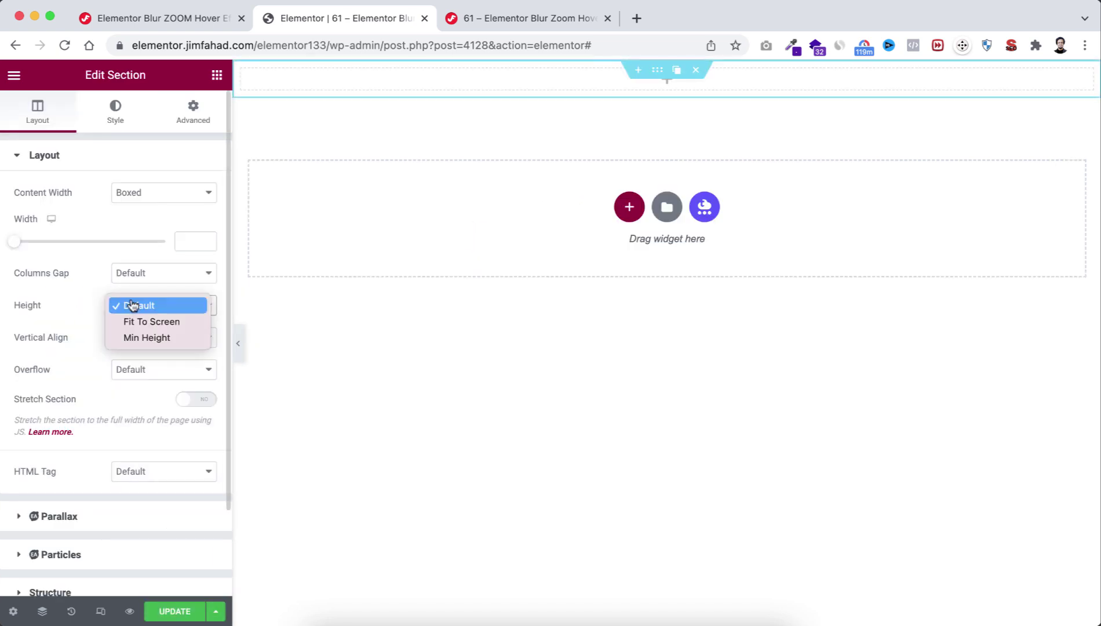
pyautogui.click(133, 338)
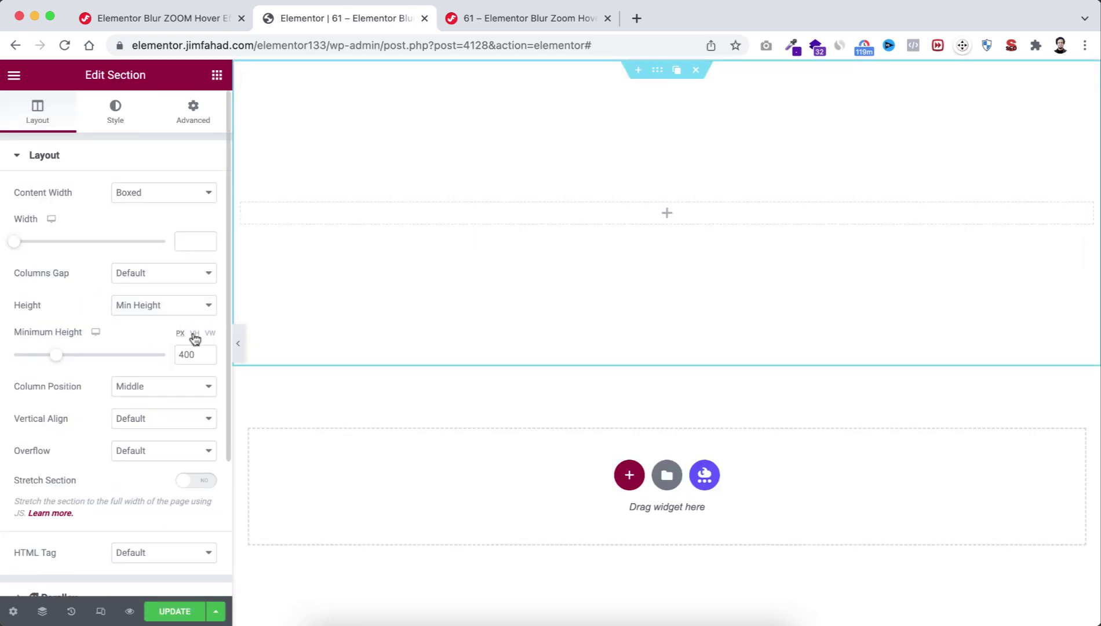
pyautogui.click(194, 334)
pyautogui.moveTo(167, 357); pyautogui.dragTo(172, 359)
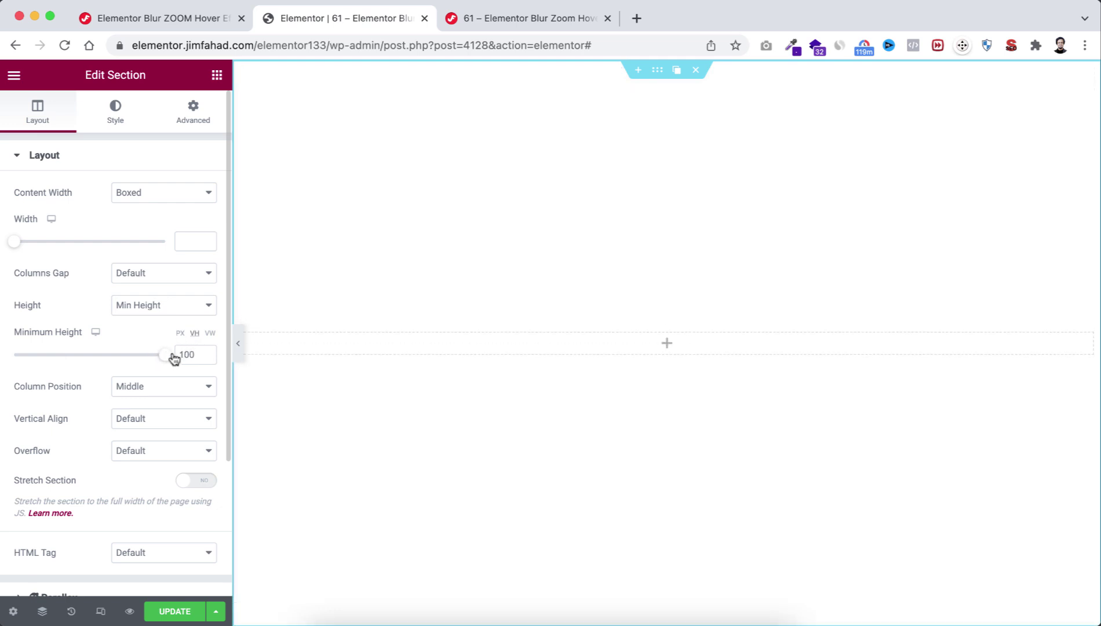
# - Give the section a classic background in colour #131313
pyautogui.click(113, 116)
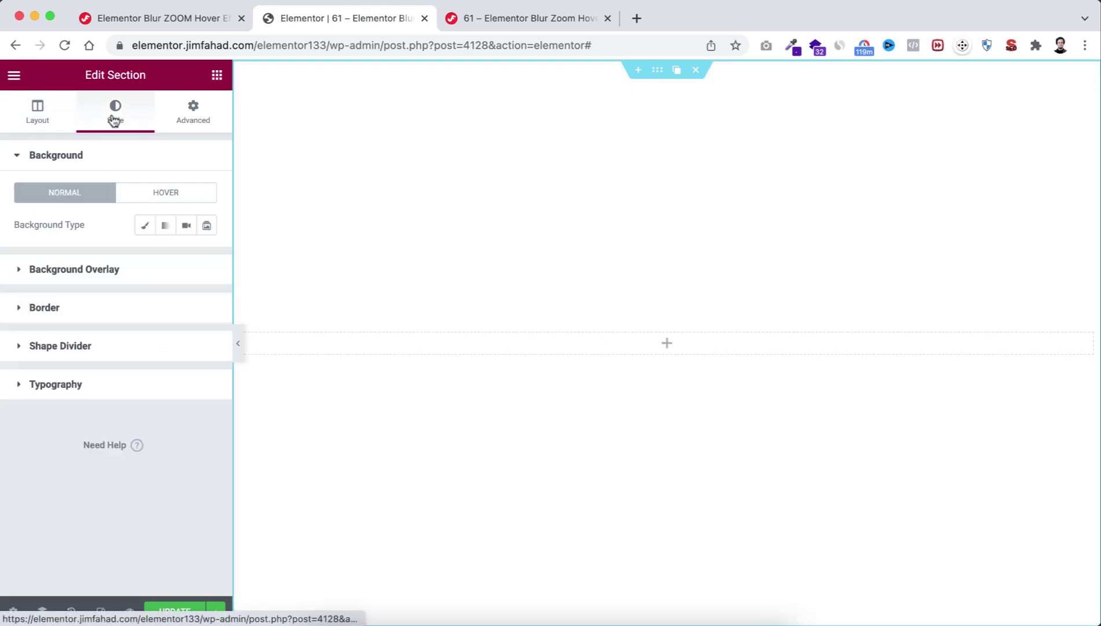
pyautogui.click(144, 228)
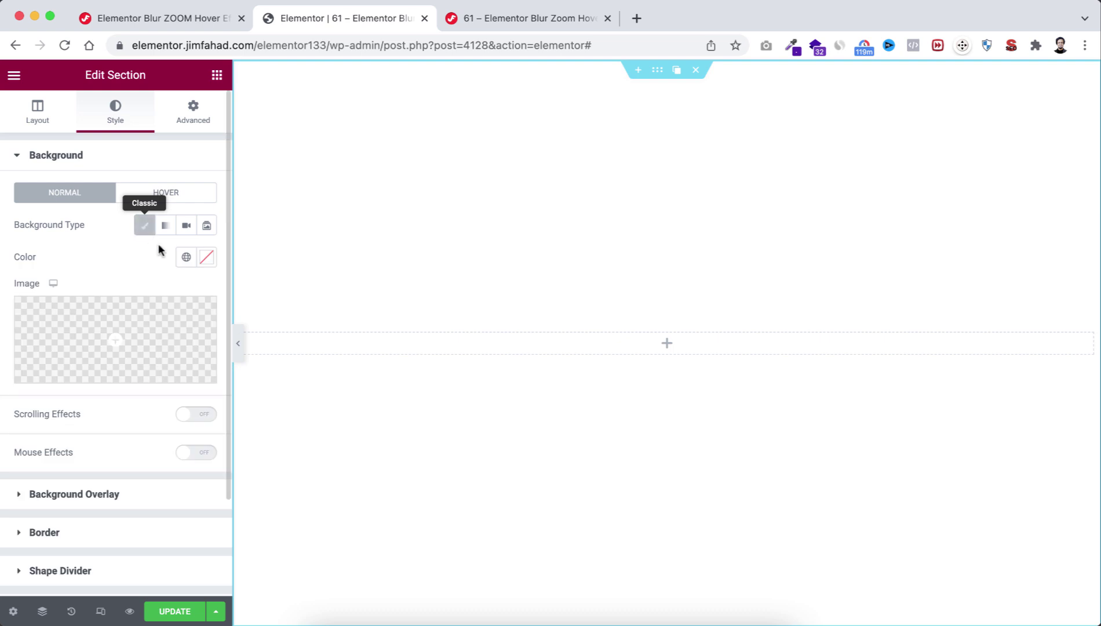
pyautogui.click(207, 257)
pyautogui.write('#131313')
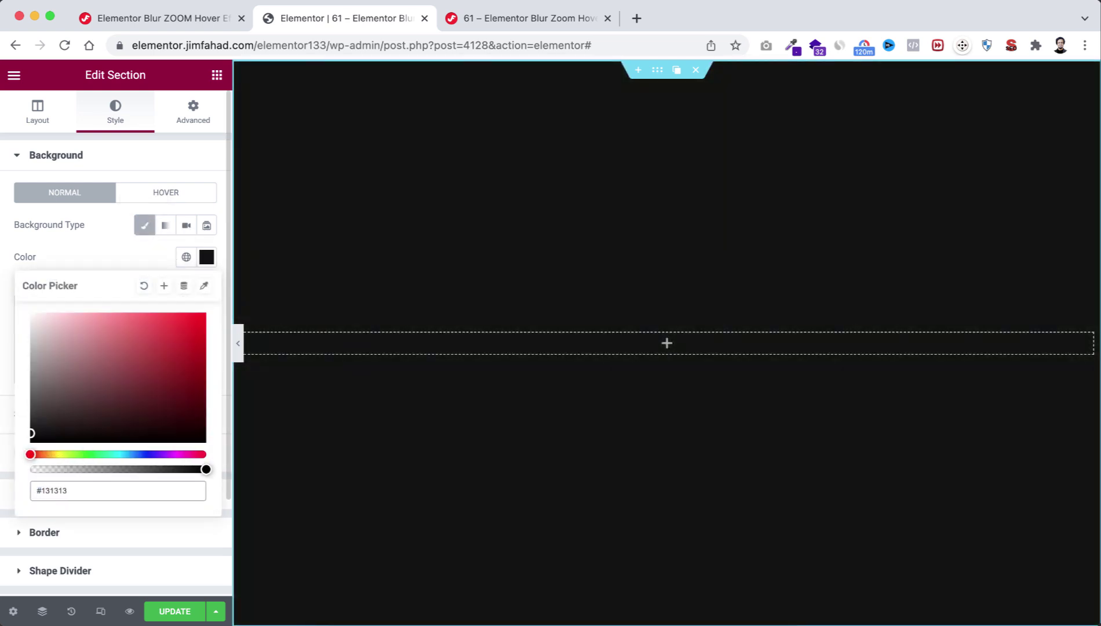
pyautogui.click(667, 344)
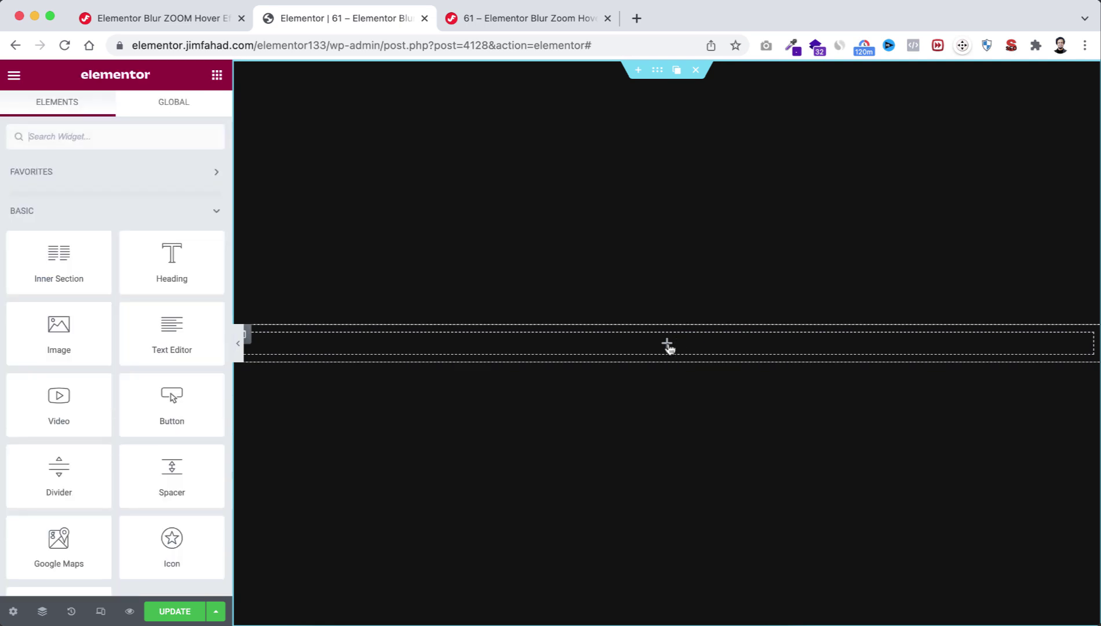
# - Drop an Inner Section into the dark section and duplicate a column to get three columns
pyautogui.moveTo(108, 282); pyautogui.dragTo(658, 348)
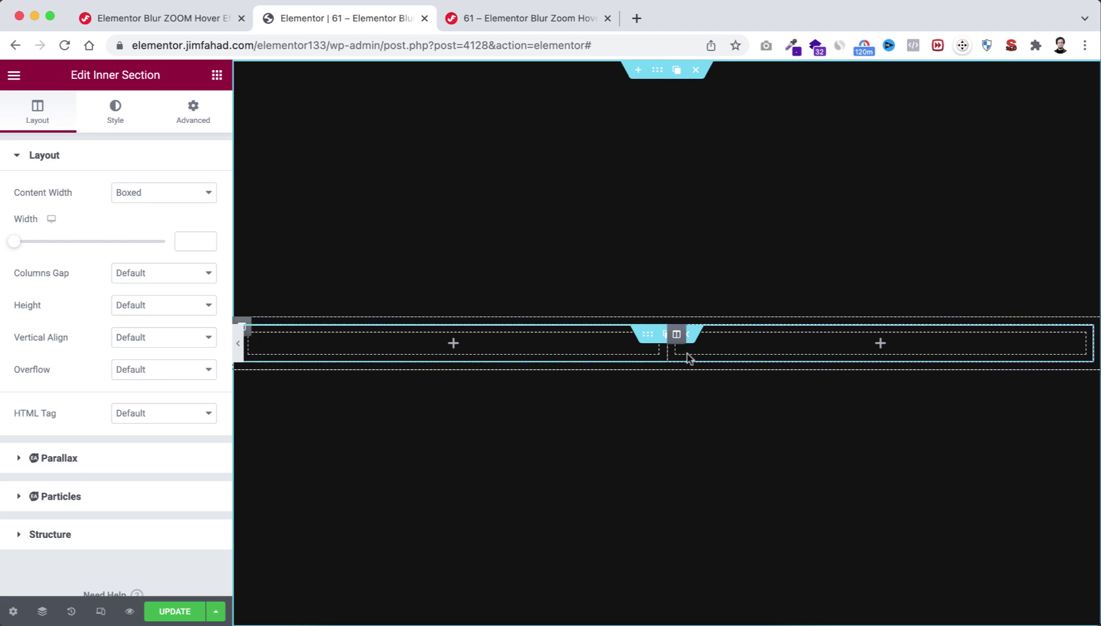
pyautogui.moveTo(677, 342)
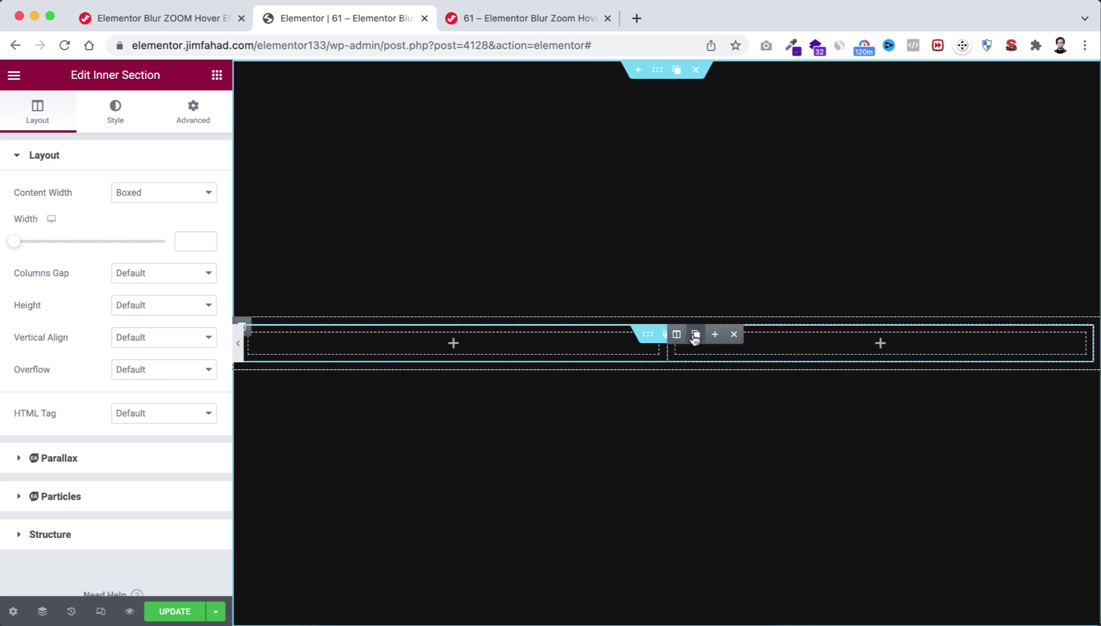
pyautogui.click(695, 336)
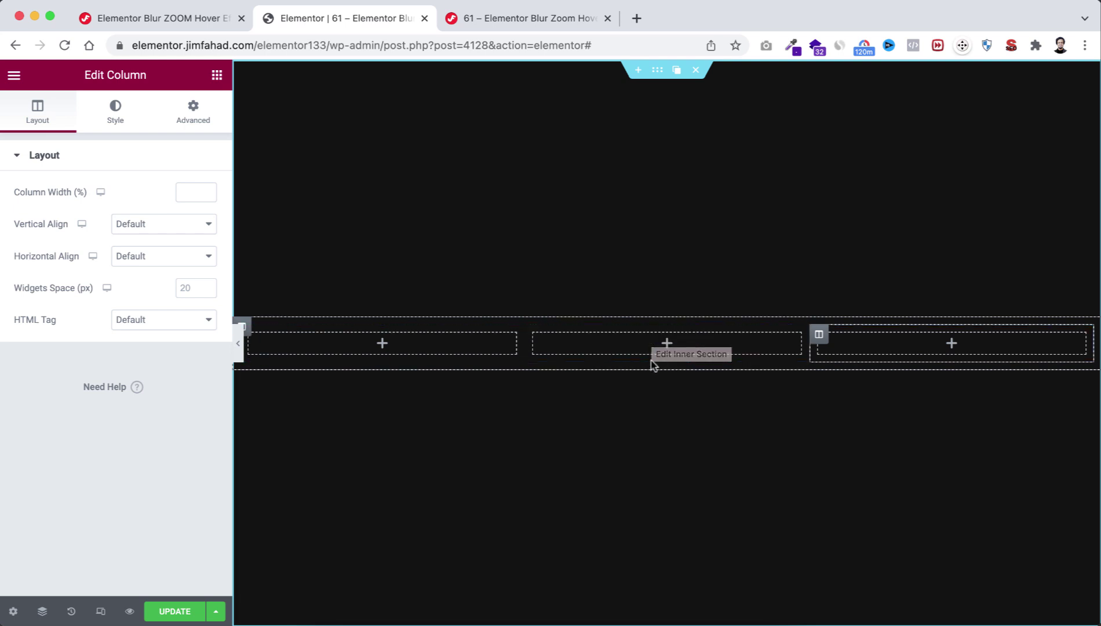
# - Add a Heading to the middle column titled 'Card One', centre-aligned
pyautogui.click(667, 346)
pyautogui.moveTo(183, 267); pyautogui.dragTo(660, 348)
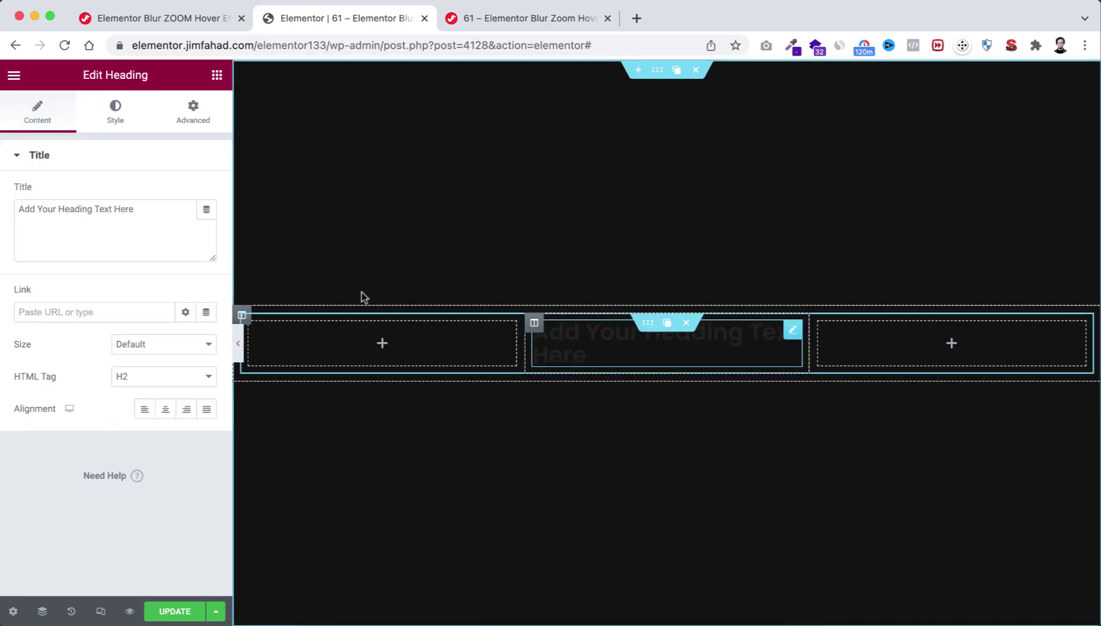
pyautogui.tripleClick(138, 207)
pyautogui.write('Ca')
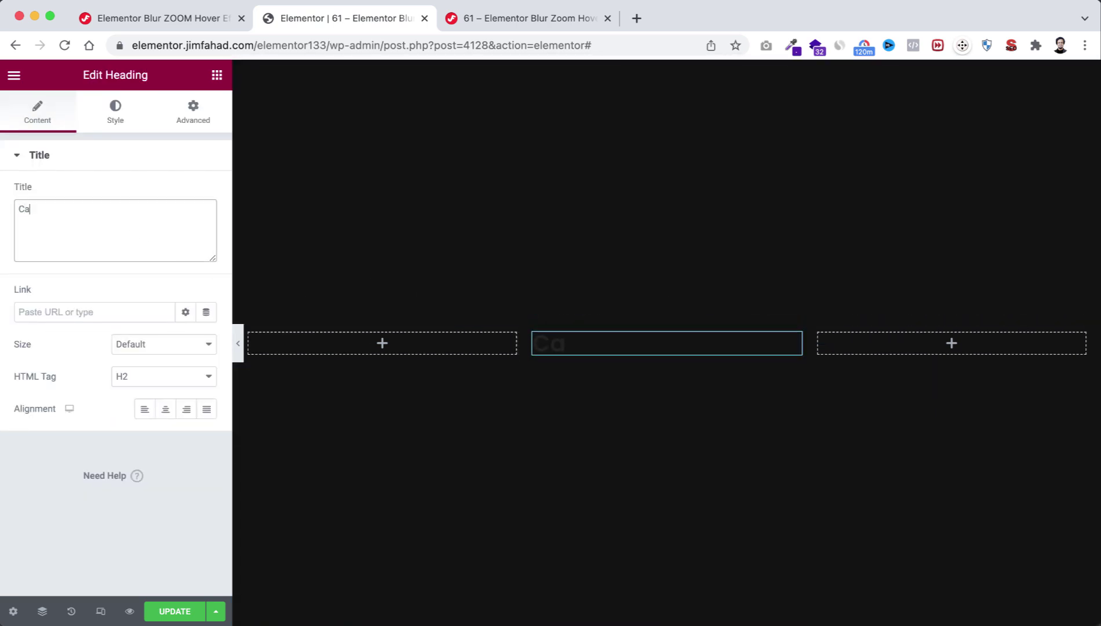
pyautogui.write('rd One')
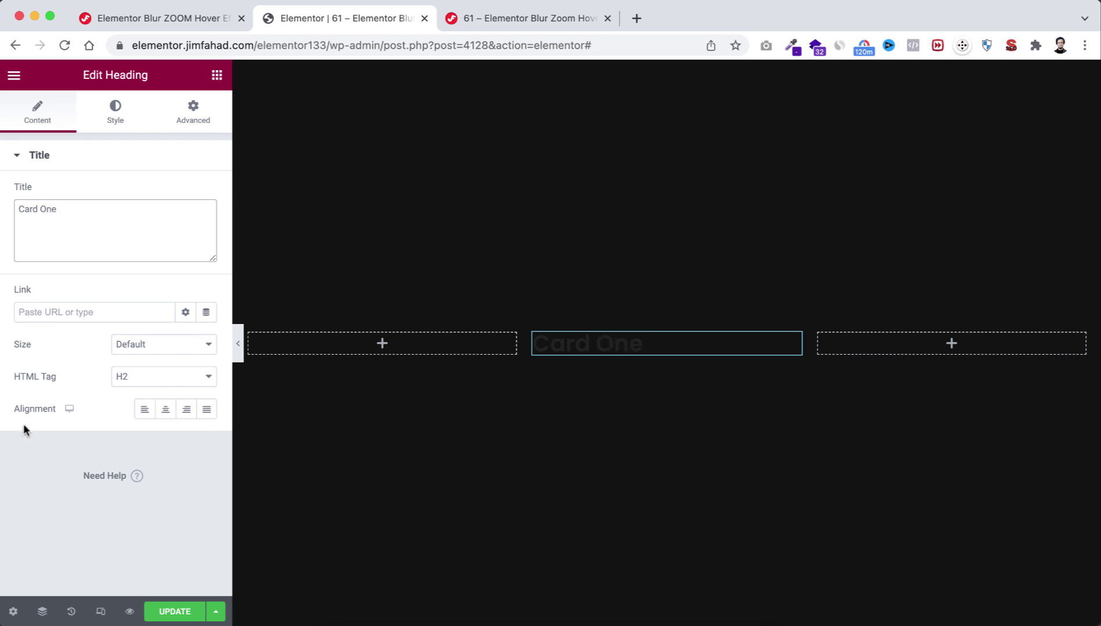
pyautogui.click(166, 411)
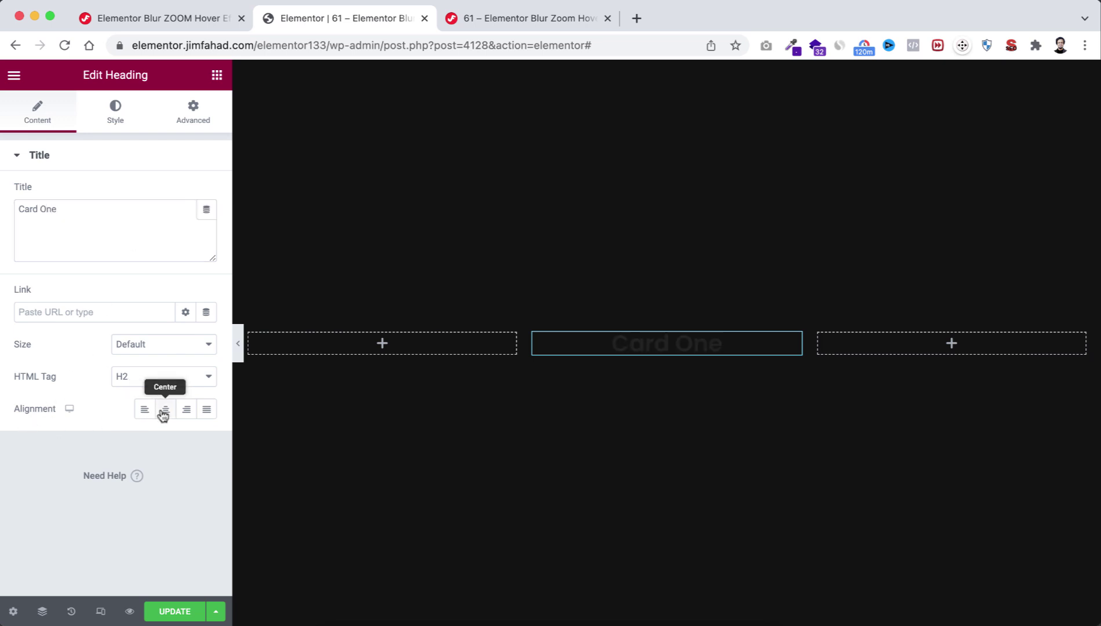
# - Make the heading text colour white (#FFFFFF)
pyautogui.click(115, 113)
pyautogui.click(206, 193)
pyautogui.click(85, 275)
pyautogui.moveTo(85, 276); pyautogui.dragTo(16, 236)
pyautogui.click(112, 191)
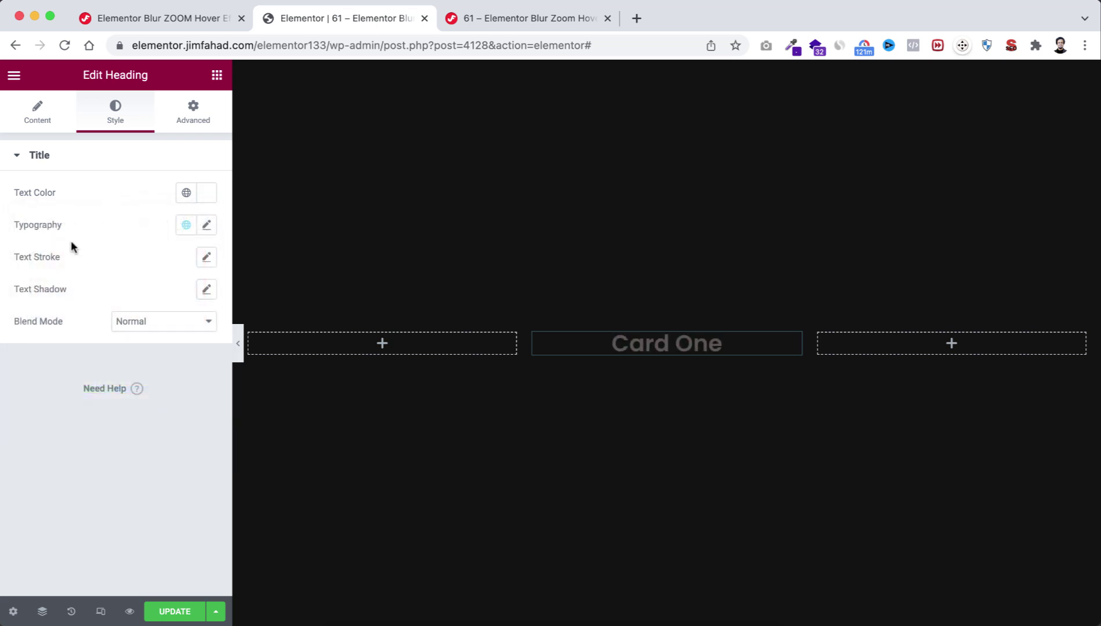
# - Set the heading typography to size 34 and weight 800
pyautogui.click(204, 229)
pyautogui.click(175, 345)
pyautogui.write('34')
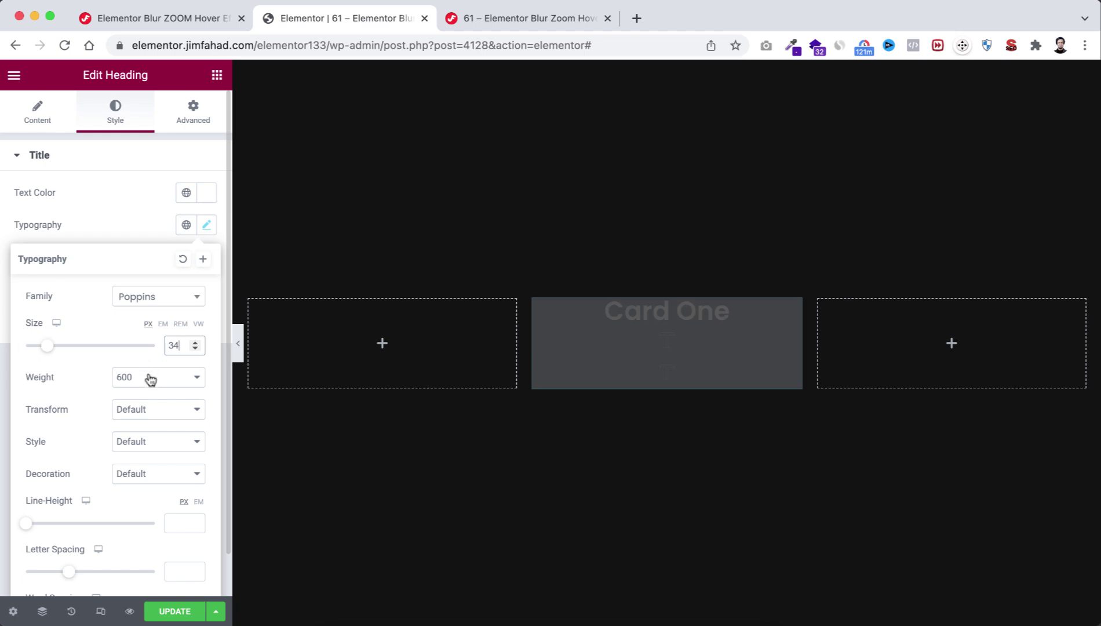
pyautogui.click(150, 379)
pyautogui.click(150, 394)
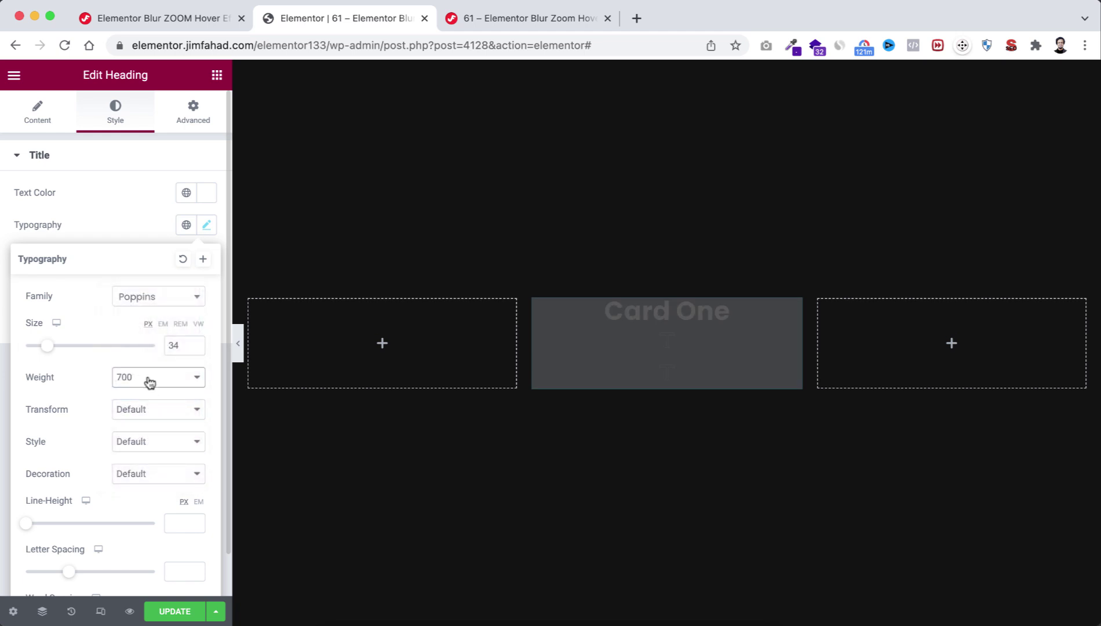
pyautogui.click(149, 383)
pyautogui.click(147, 396)
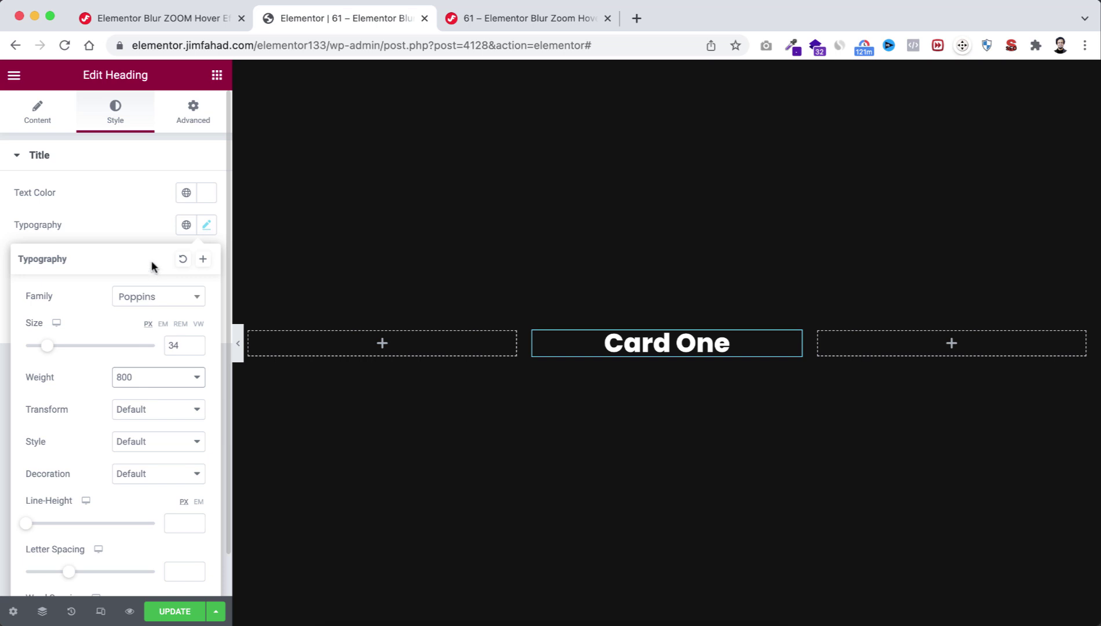
pyautogui.click(139, 230)
pyautogui.click(217, 75)
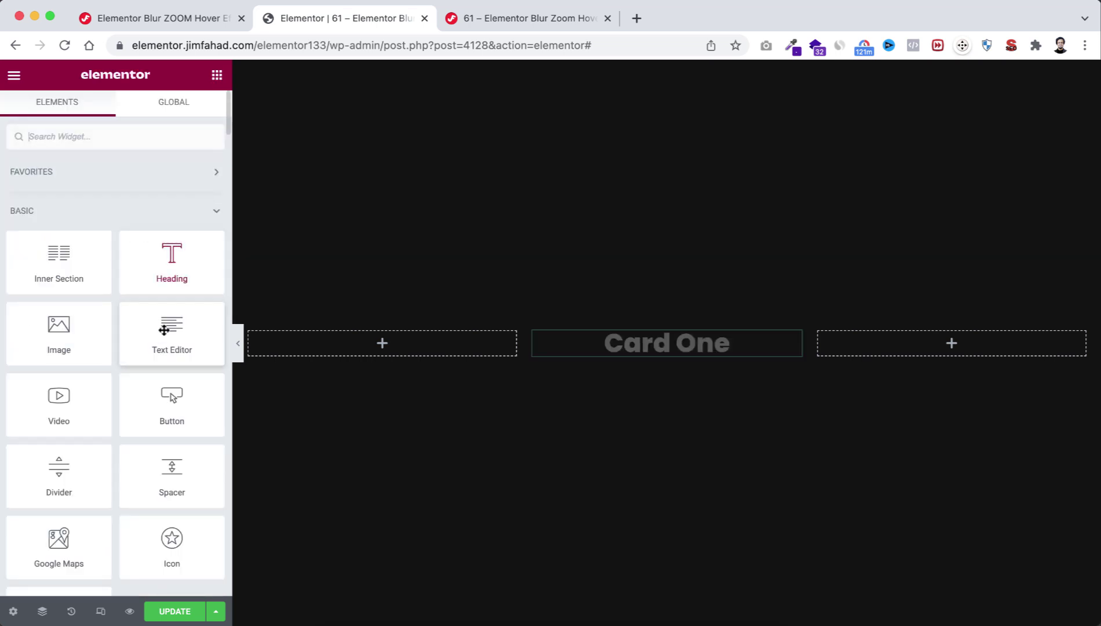
# - Add a Text Editor paragraph under the heading, centred, white, at size 16
pyautogui.moveTo(160, 347); pyautogui.dragTo(655, 354)
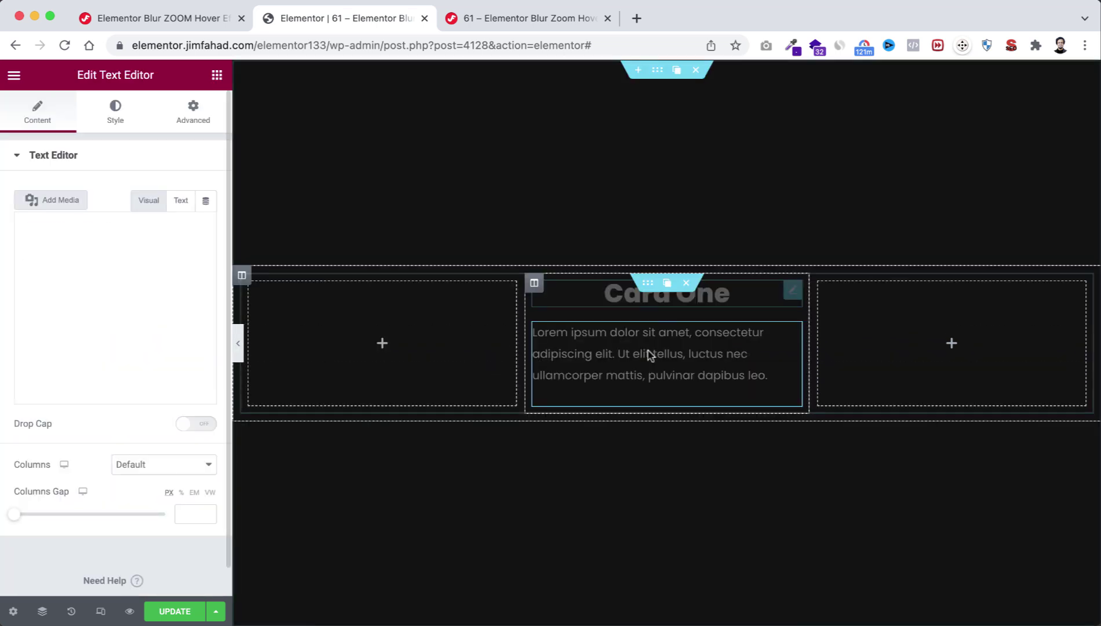
pyautogui.click(100, 116)
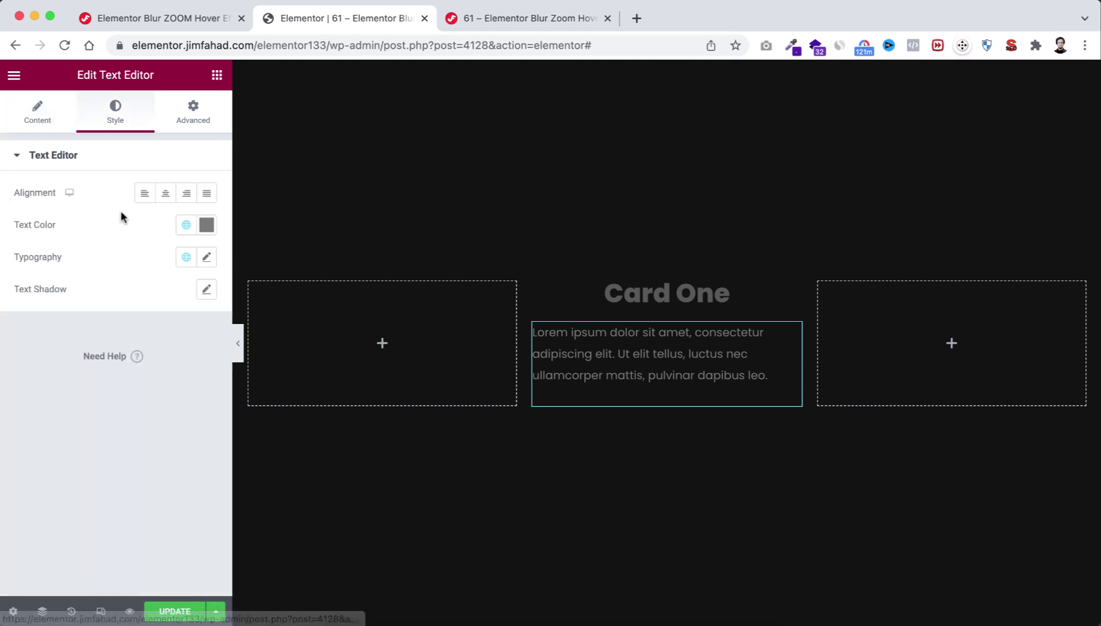
pyautogui.click(165, 195)
pyautogui.click(206, 225)
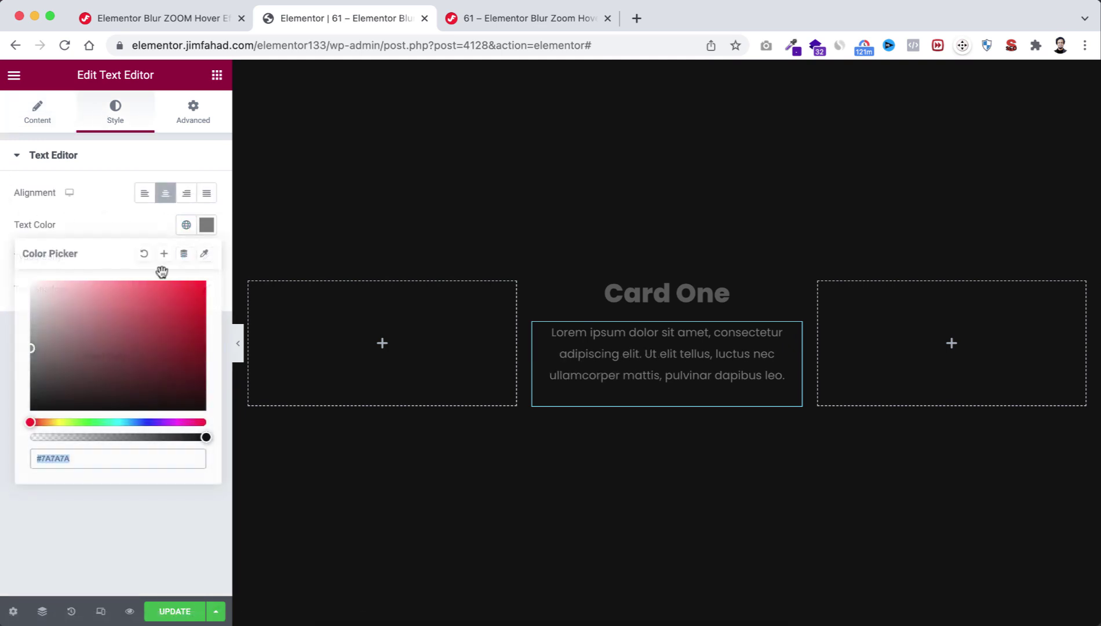
pyautogui.moveTo(74, 297); pyautogui.dragTo(23, 259)
pyautogui.click(23, 259)
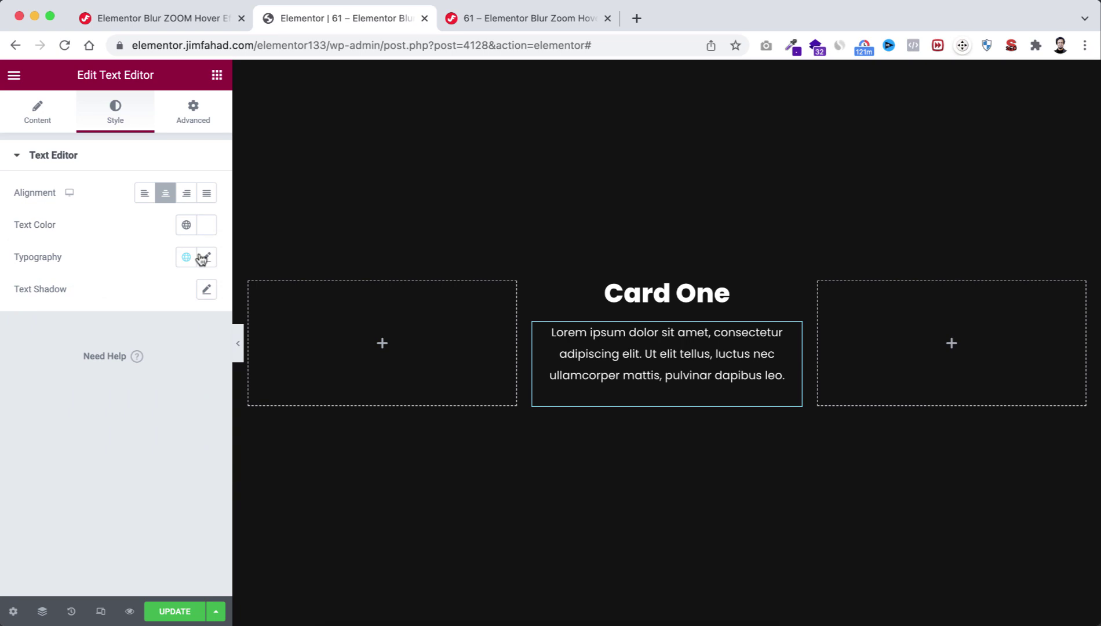
pyautogui.click(207, 257)
pyautogui.write('16')
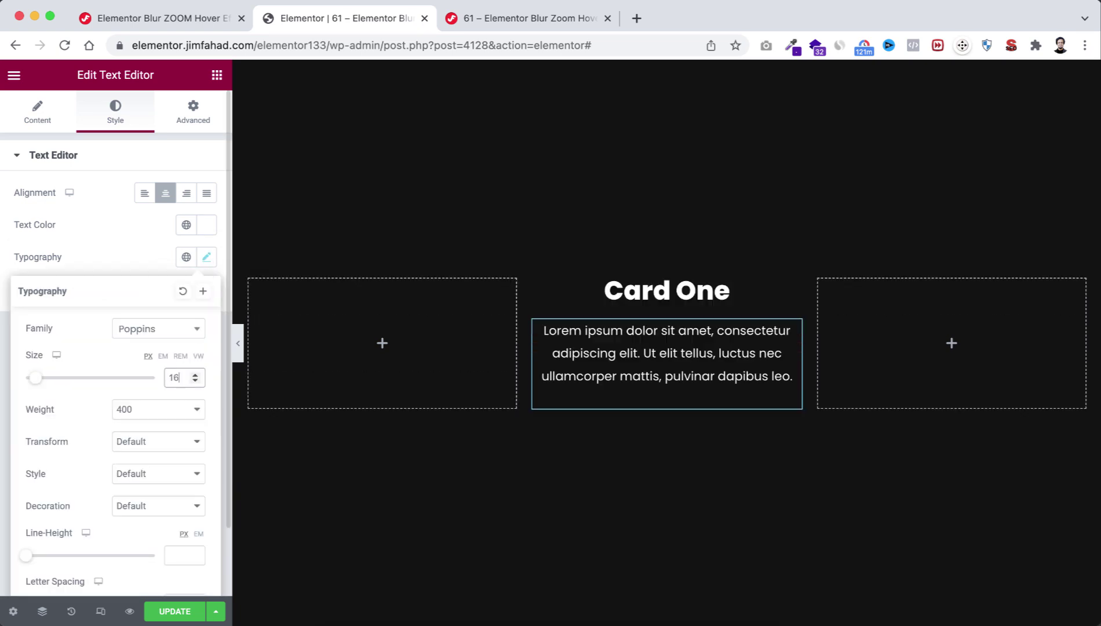
pyautogui.click(217, 75)
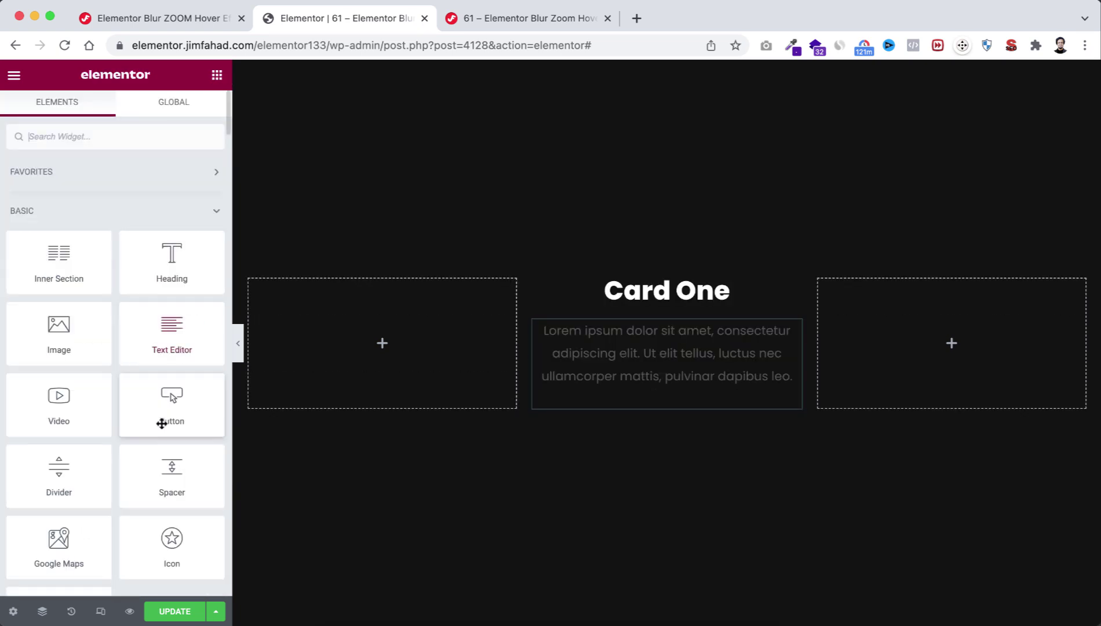
# - Add a centred button below the paragraph with a white background and #e21b50 text
pyautogui.moveTo(160, 416); pyautogui.dragTo(671, 385)
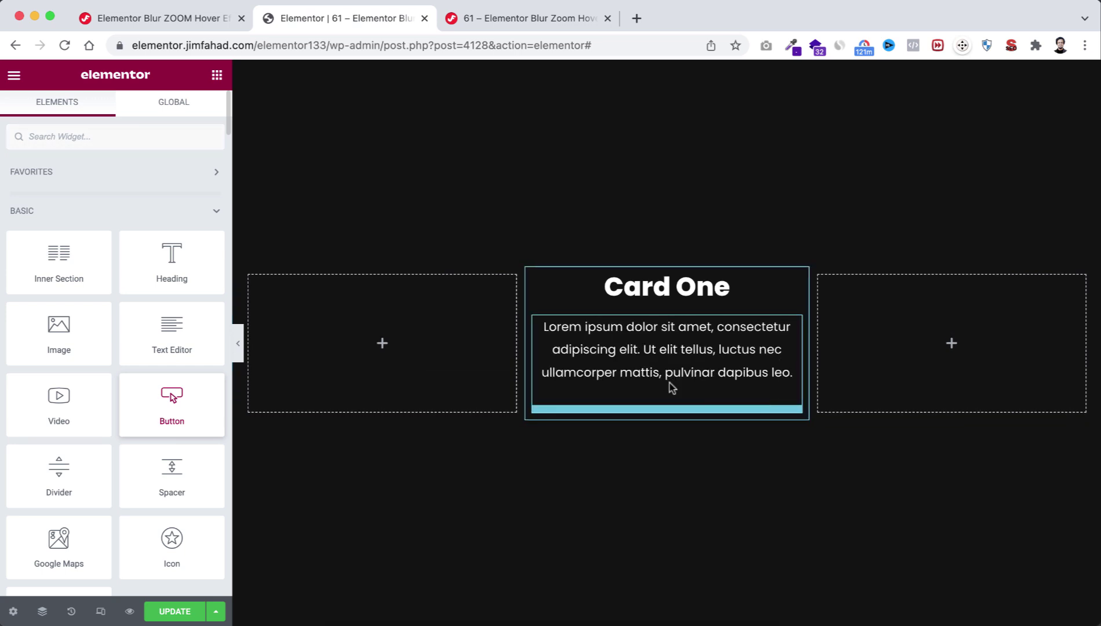
pyautogui.click(165, 306)
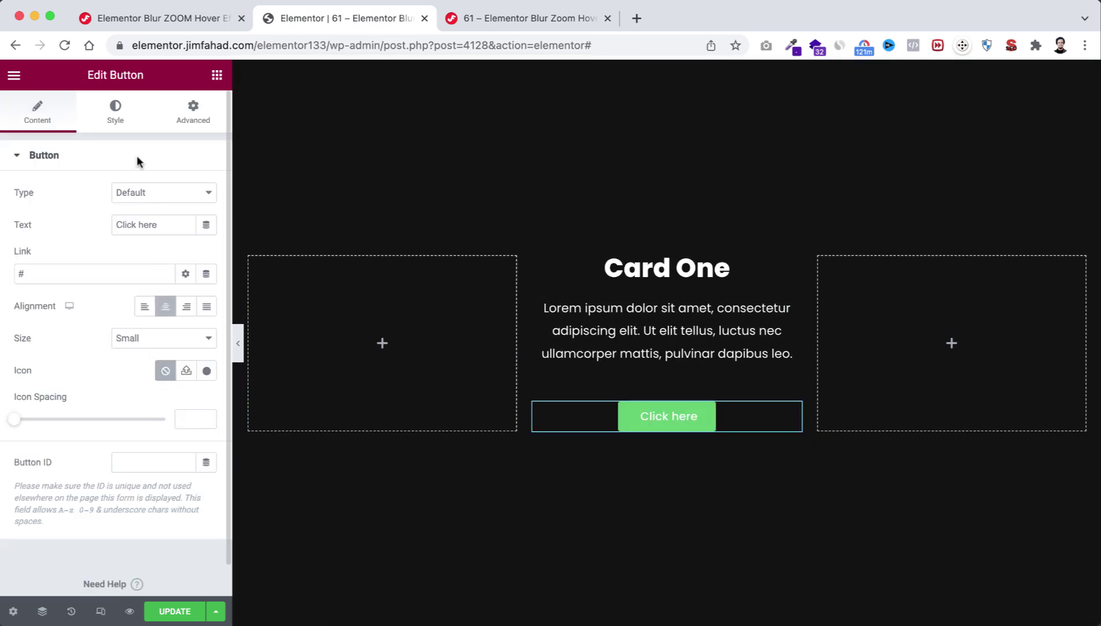
pyautogui.click(116, 113)
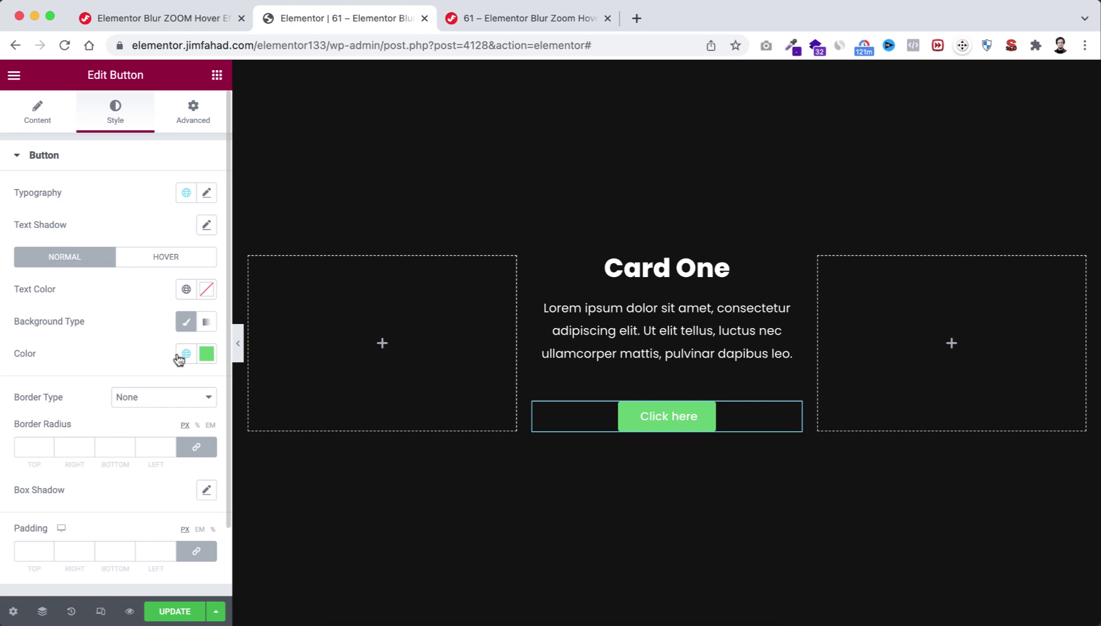
pyautogui.click(209, 354)
pyautogui.moveTo(66, 423); pyautogui.dragTo(8, 400)
pyautogui.click(207, 289)
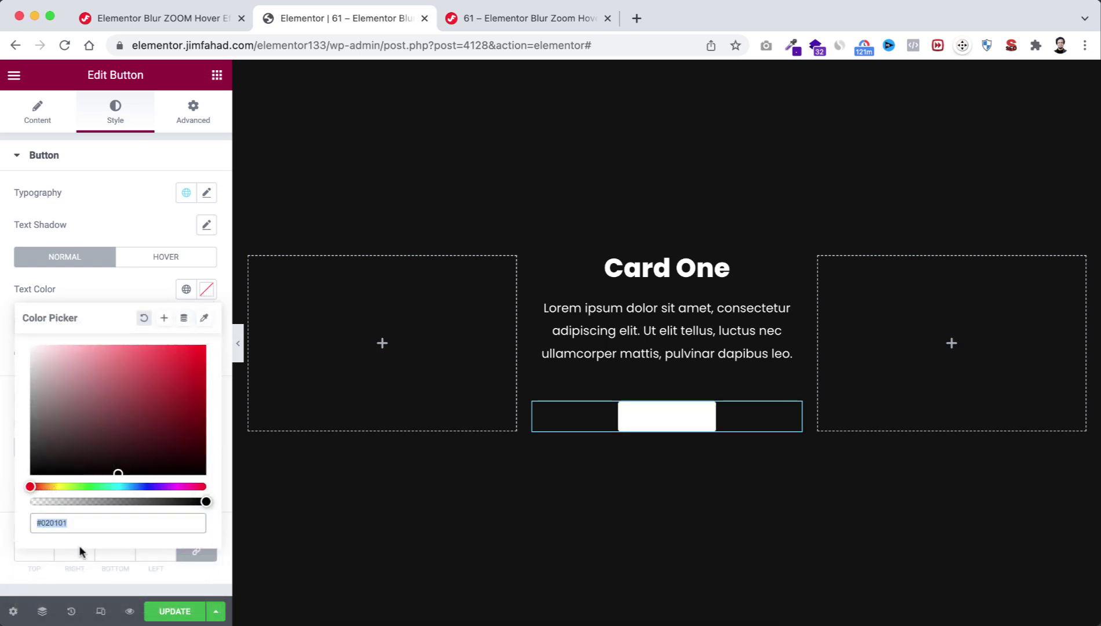
pyautogui.write('#e21')
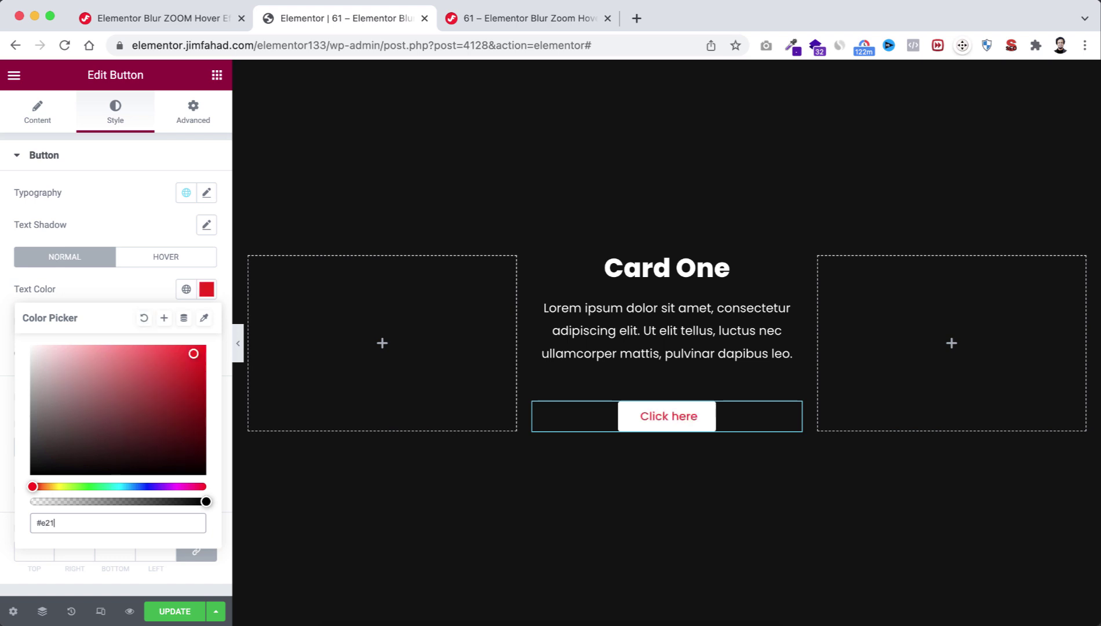
pyautogui.write('b50')
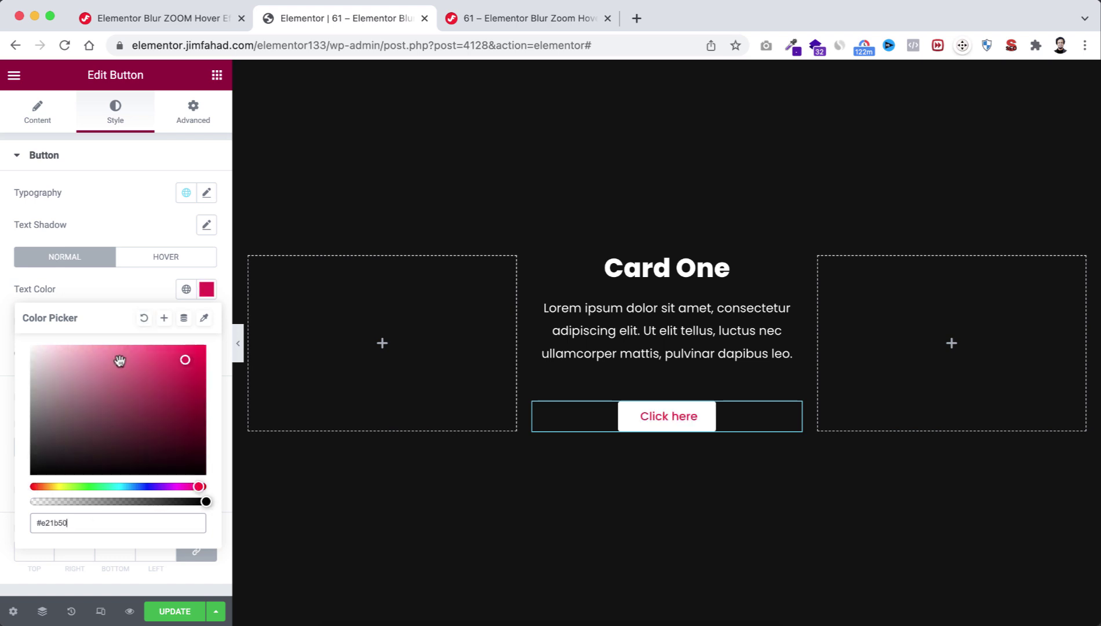
pyautogui.click(106, 298)
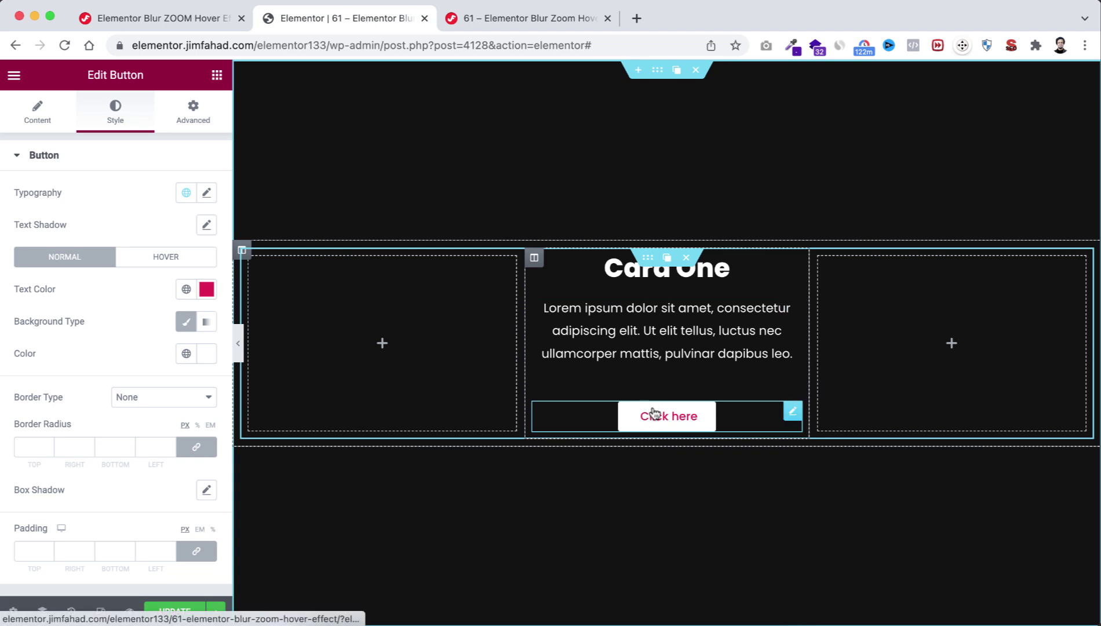
# - Set the paragraph's bottom margin to -20
pyautogui.click(634, 330)
pyautogui.click(199, 119)
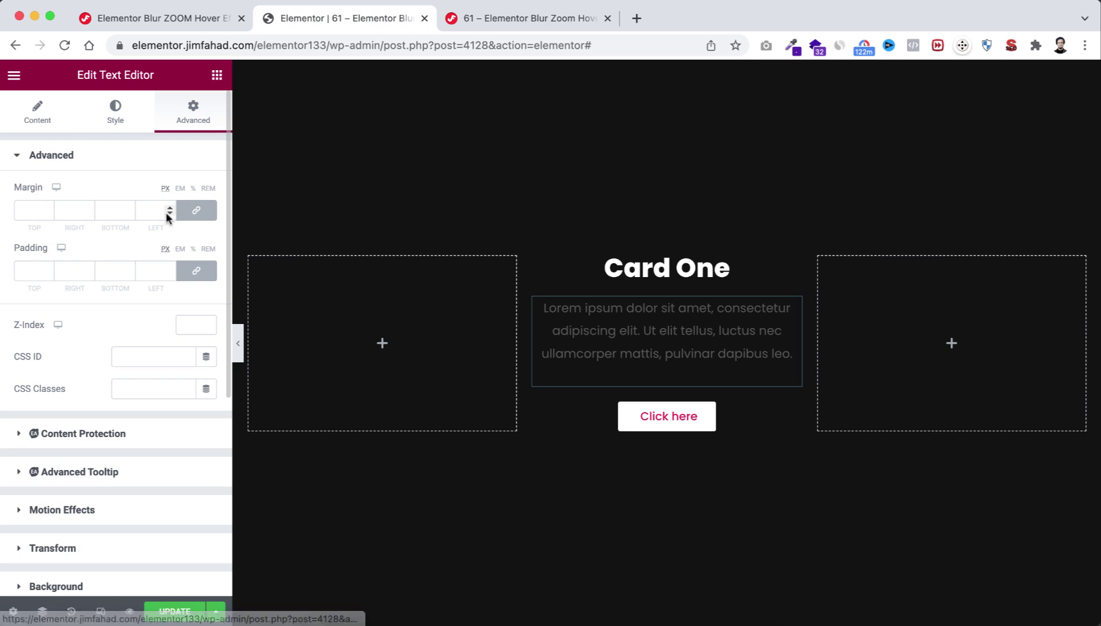
pyautogui.click(195, 211)
pyautogui.click(119, 210)
pyautogui.press('BackSpace')
pyautogui.write('-20')
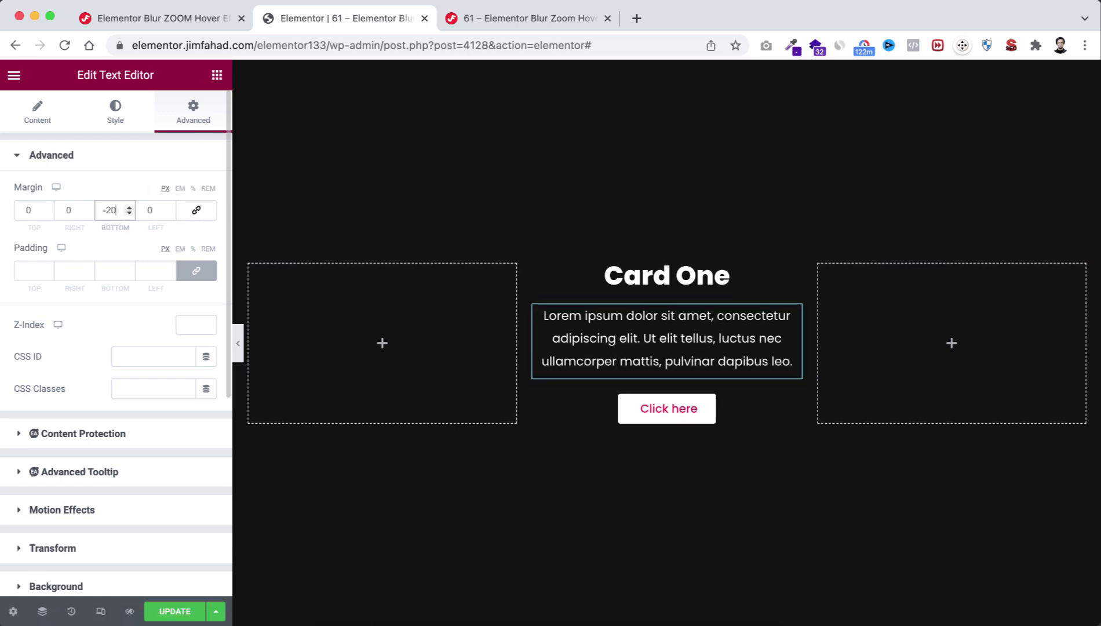
# - Give the Card One column a classic #e21b50 crimson background
pyautogui.click(534, 265)
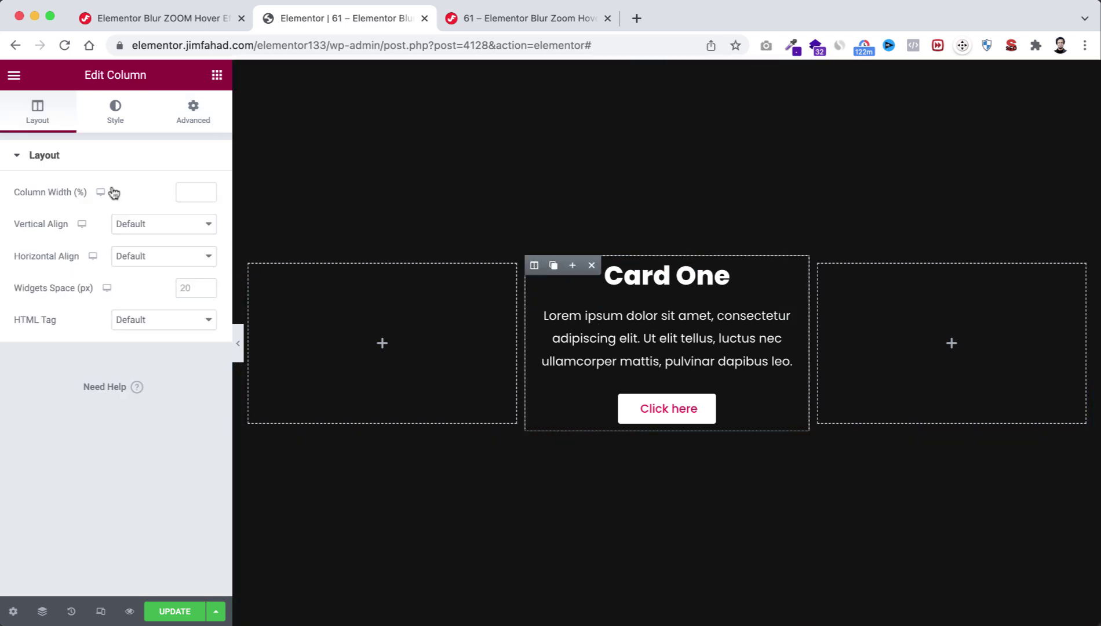
pyautogui.click(115, 112)
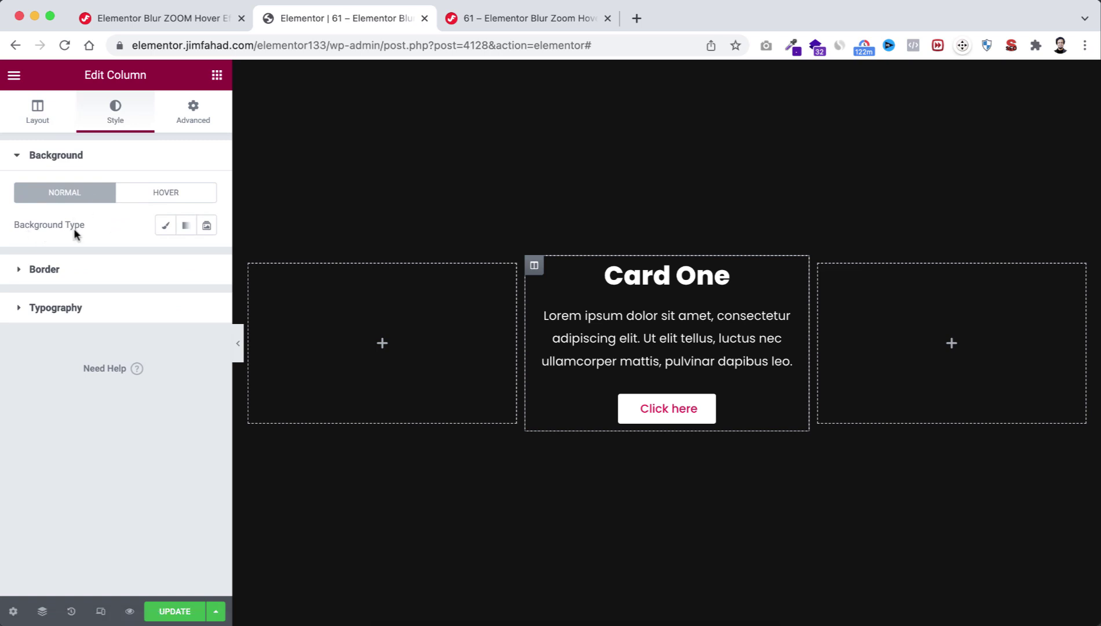
pyautogui.click(166, 226)
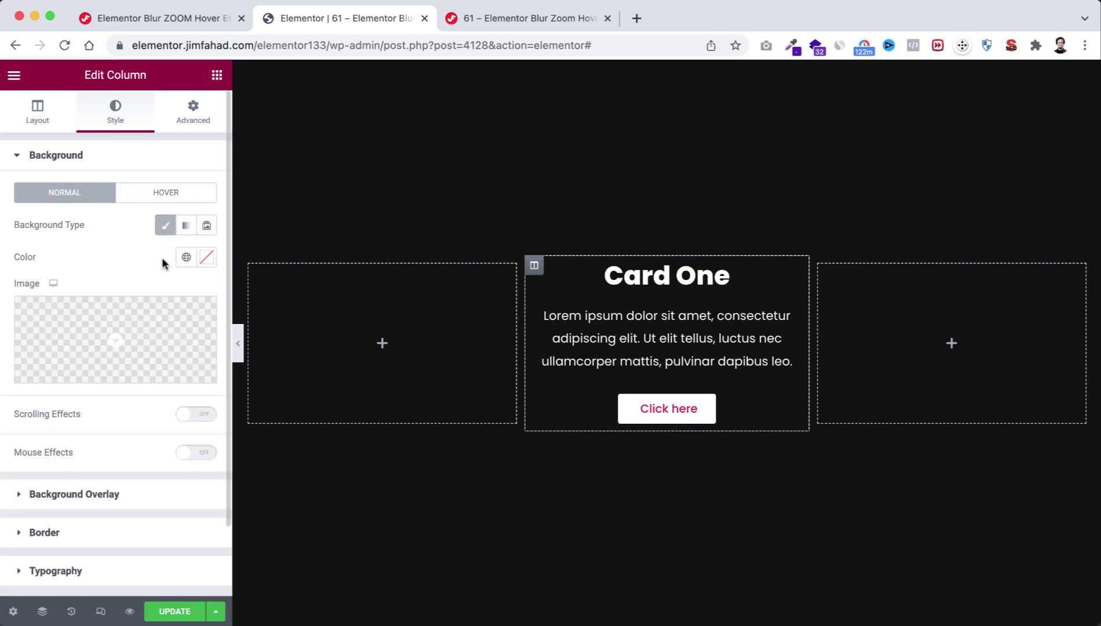
pyautogui.click(207, 258)
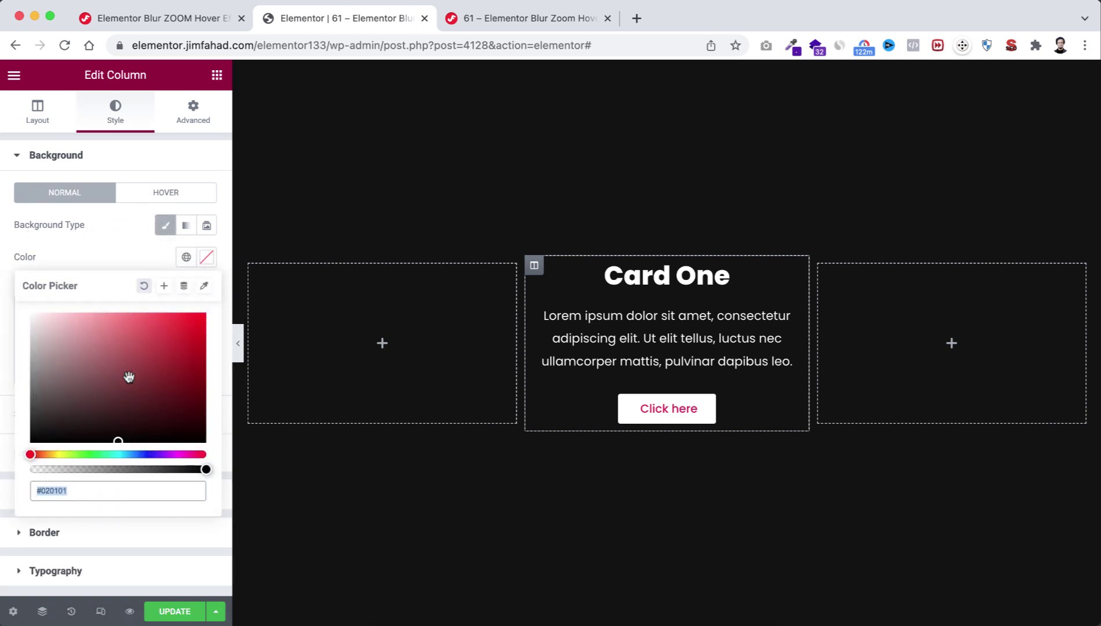
pyautogui.write('#e21b50')
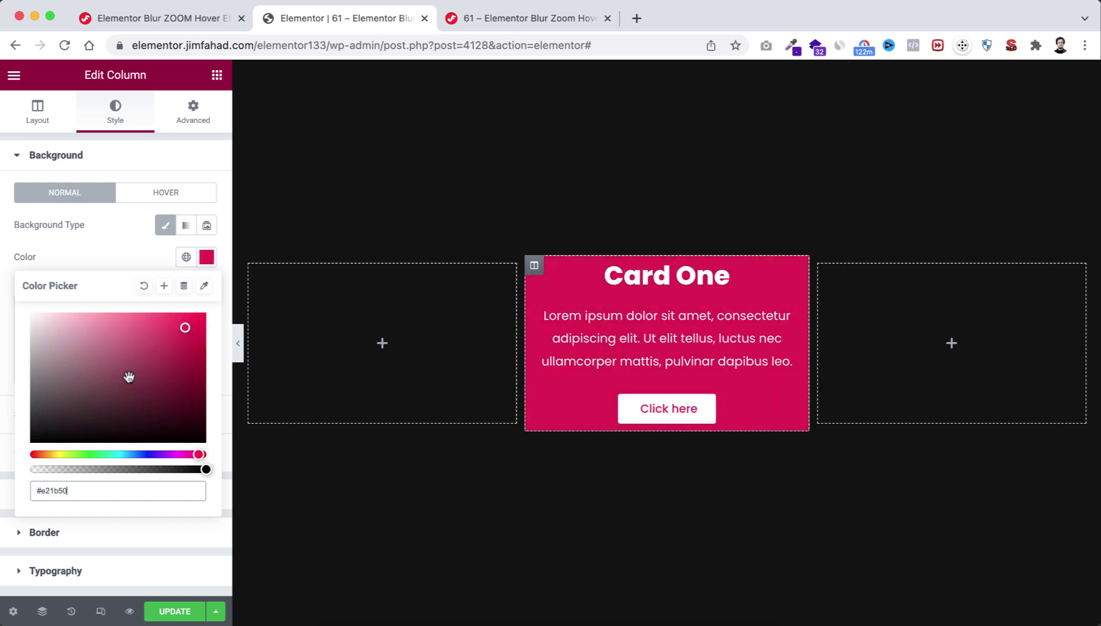
pyautogui.click(186, 116)
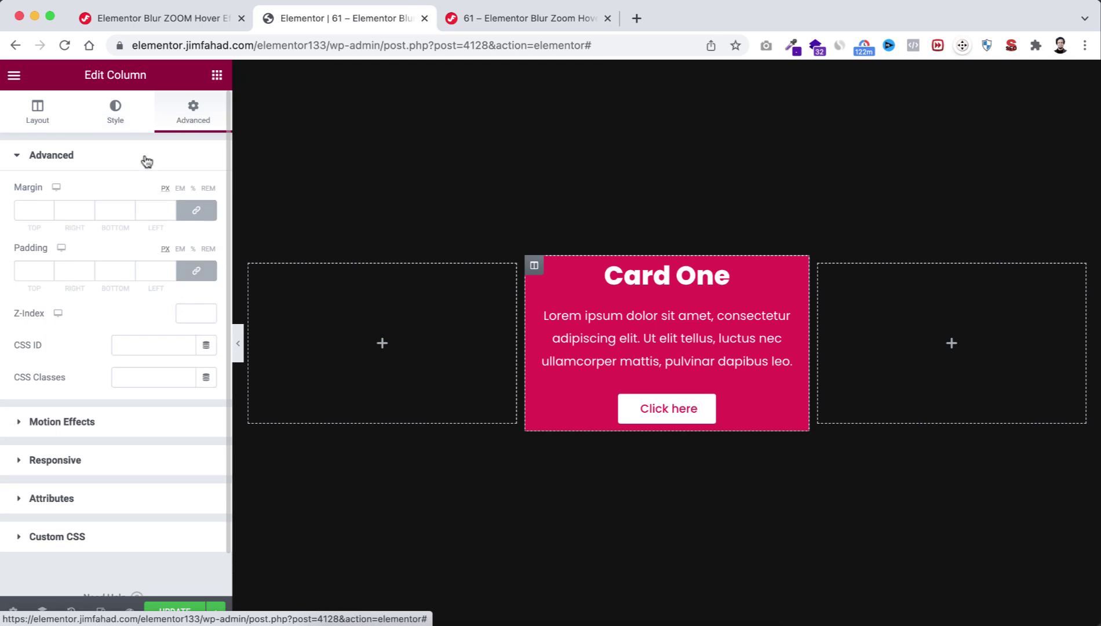
# - Set the column's right and left margins to 10
pyautogui.click(206, 212)
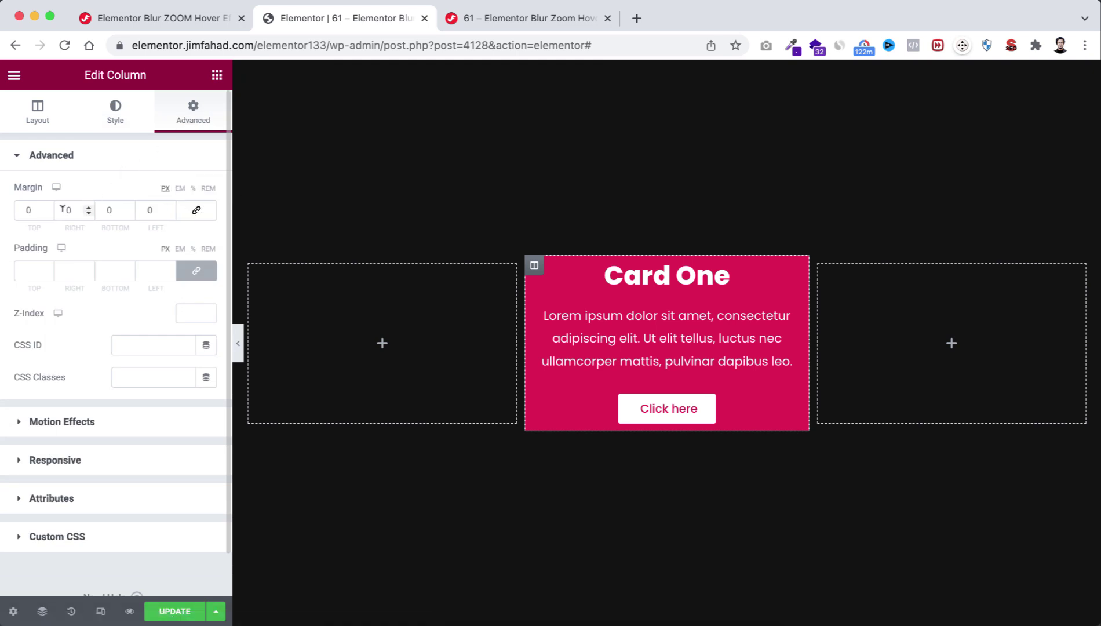
pyautogui.click(65, 209)
pyautogui.write('10')
pyautogui.click(141, 209)
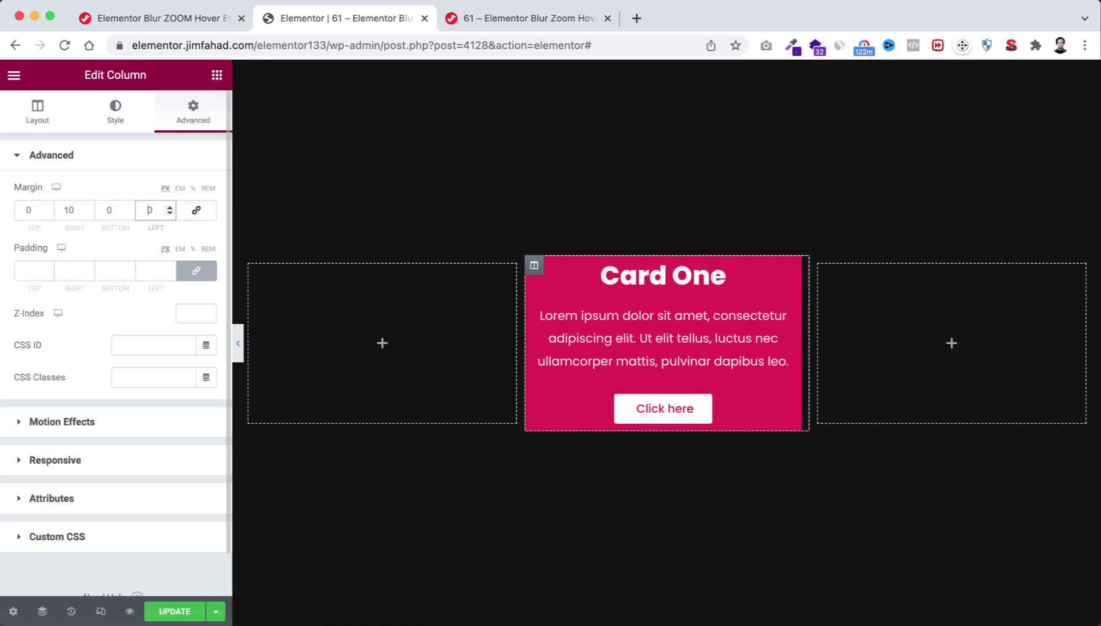
pyautogui.write('1')
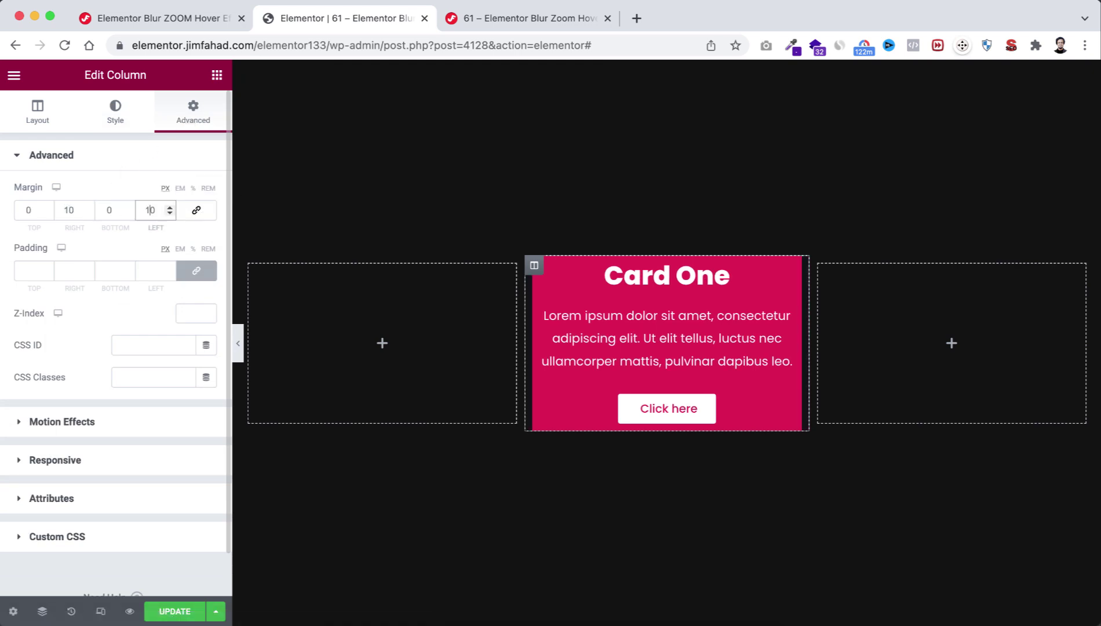
# - Give the column 50/20/50/20 padding and the CSS class card-box
pyautogui.click(193, 267)
pyautogui.click(64, 269)
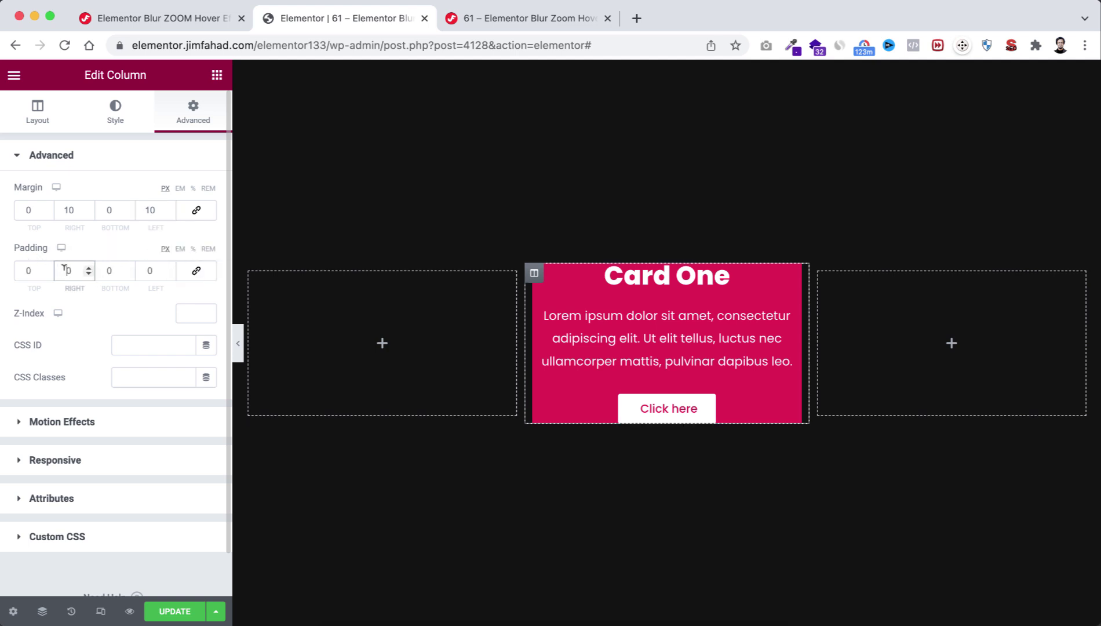
pyautogui.write('2')
pyautogui.click(141, 270)
pyautogui.write('2')
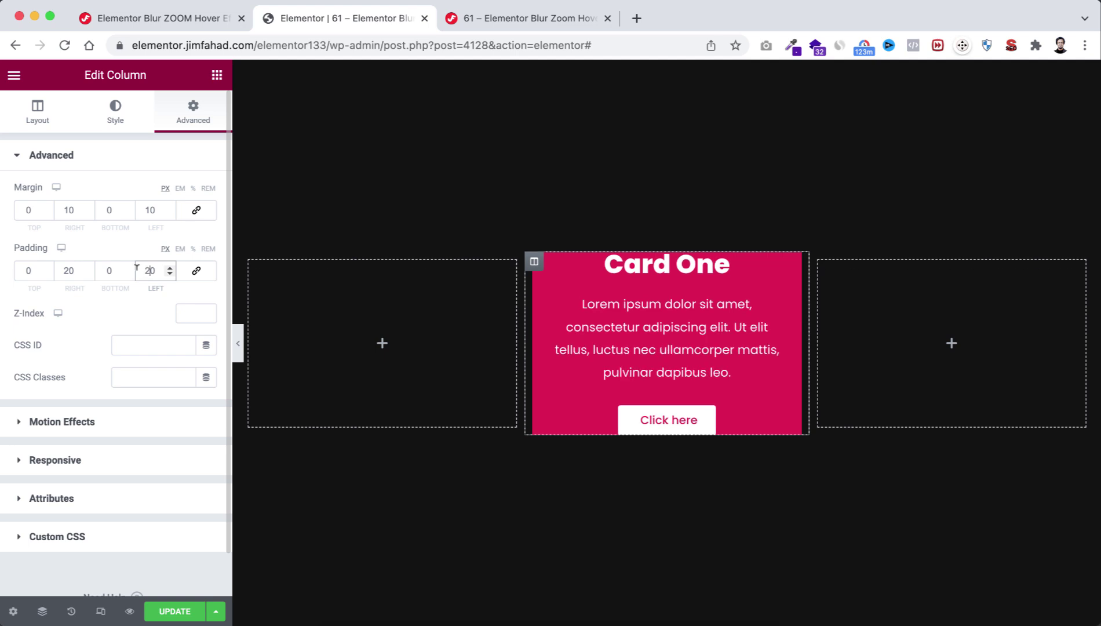
pyautogui.click(21, 270)
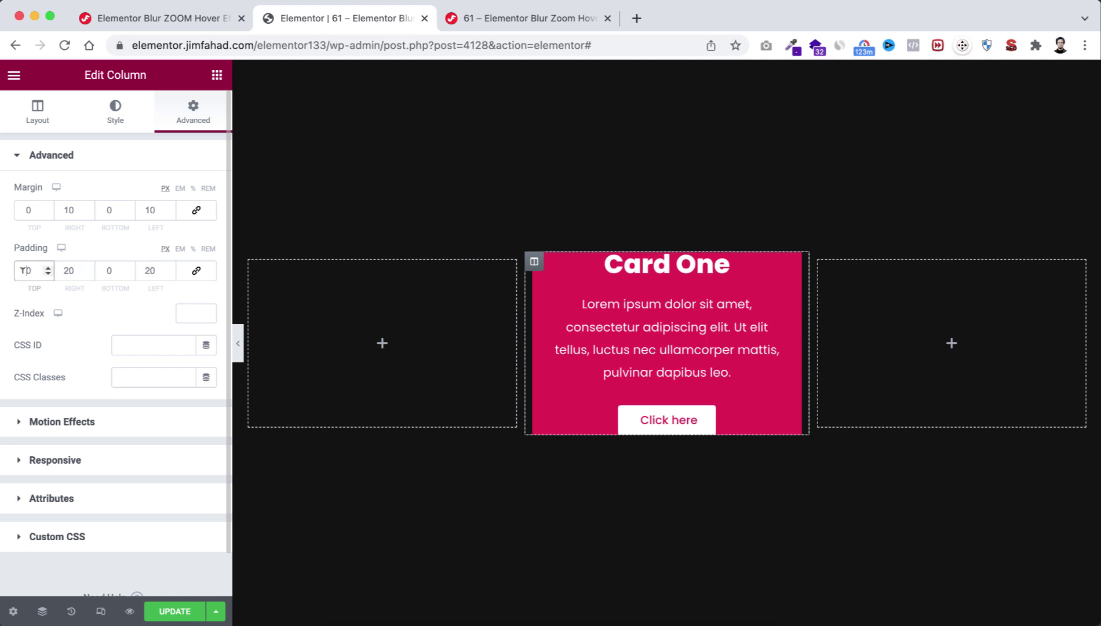
pyautogui.write('5')
pyautogui.click(110, 270)
pyautogui.write('5')
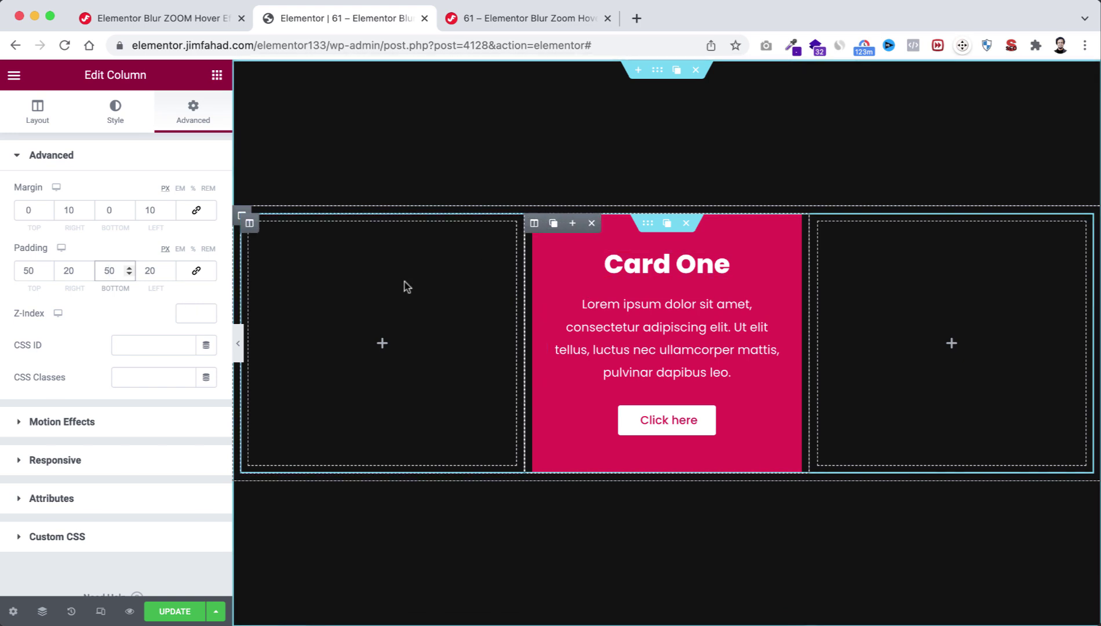
pyautogui.click(146, 375)
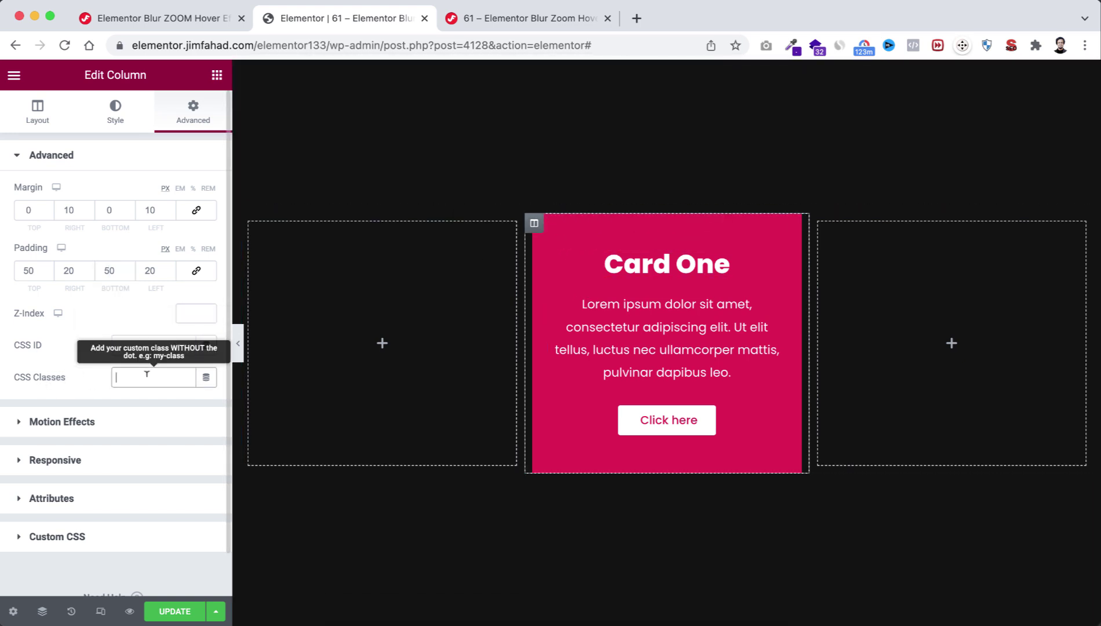
pyautogui.write('card-box')
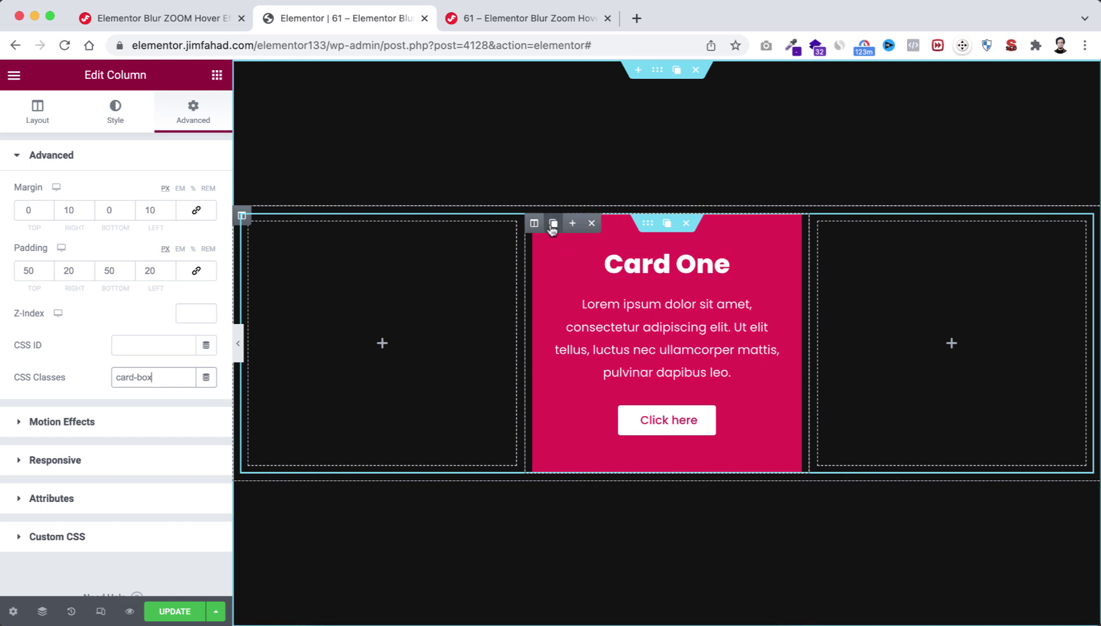
# - Duplicate the Card One column twice and delete the two empty side columns
pyautogui.click(554, 227)
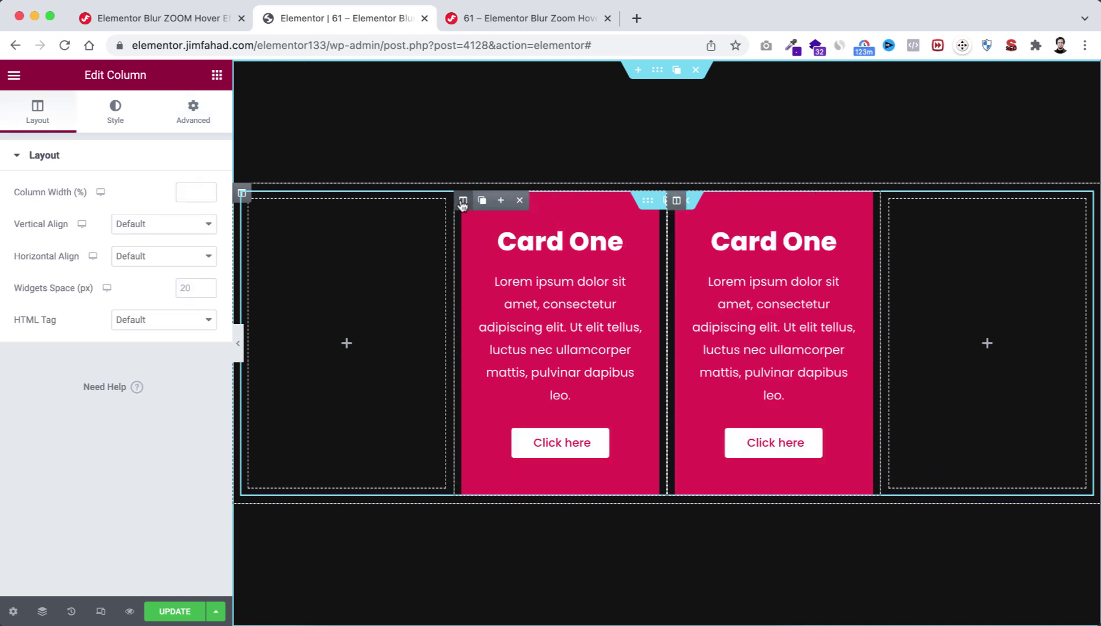
pyautogui.click(482, 201)
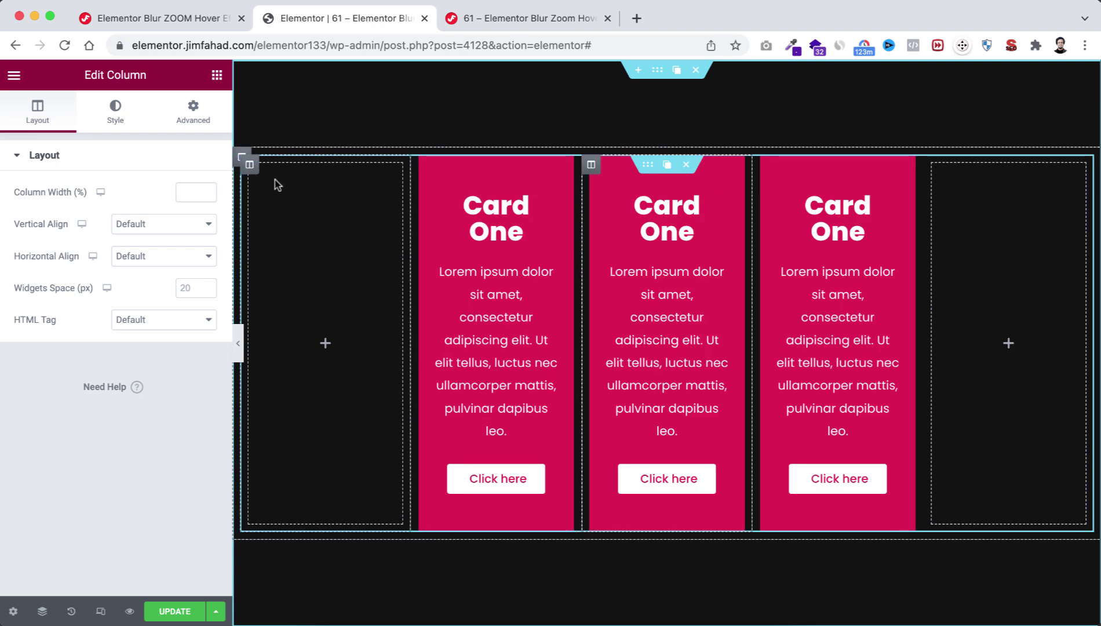
pyautogui.moveTo(250, 168)
pyautogui.click(312, 164)
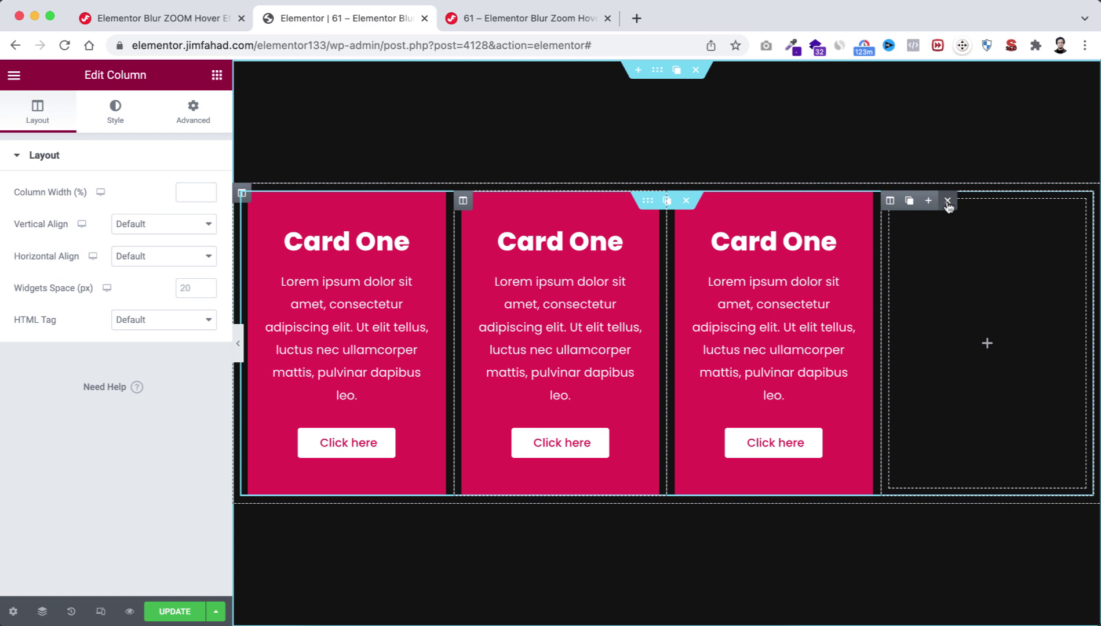
pyautogui.click(948, 201)
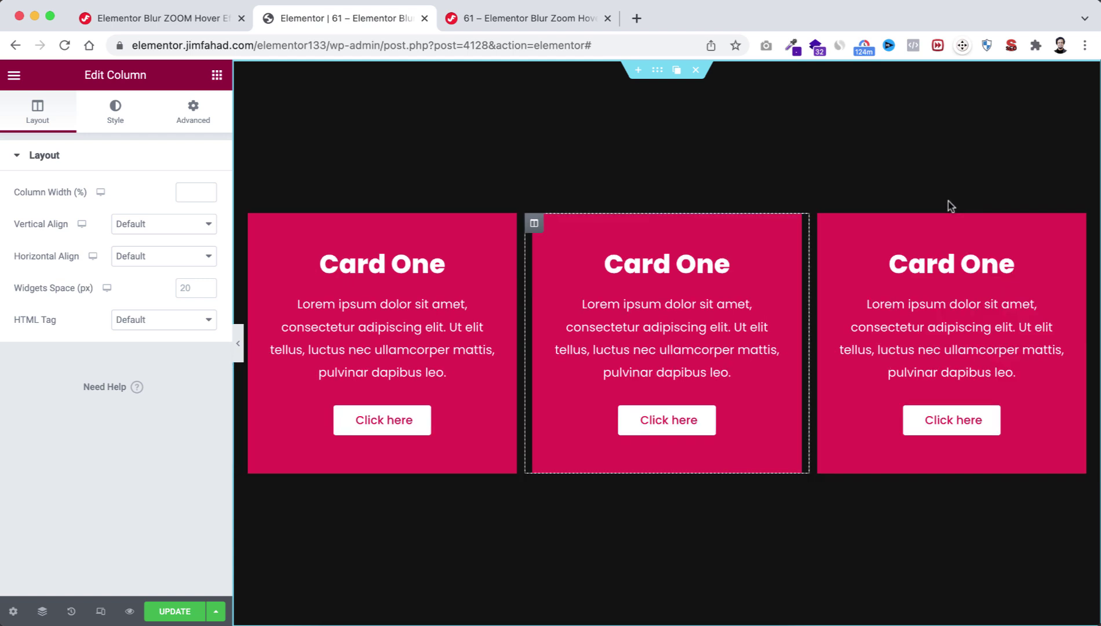
# - Retitle the middle and right card headings to Card Two and Card Three
pyautogui.doubleClick(691, 261)
pyautogui.write('Two')
pyautogui.click(970, 263)
pyautogui.doubleClick(970, 264)
pyautogui.write('T')
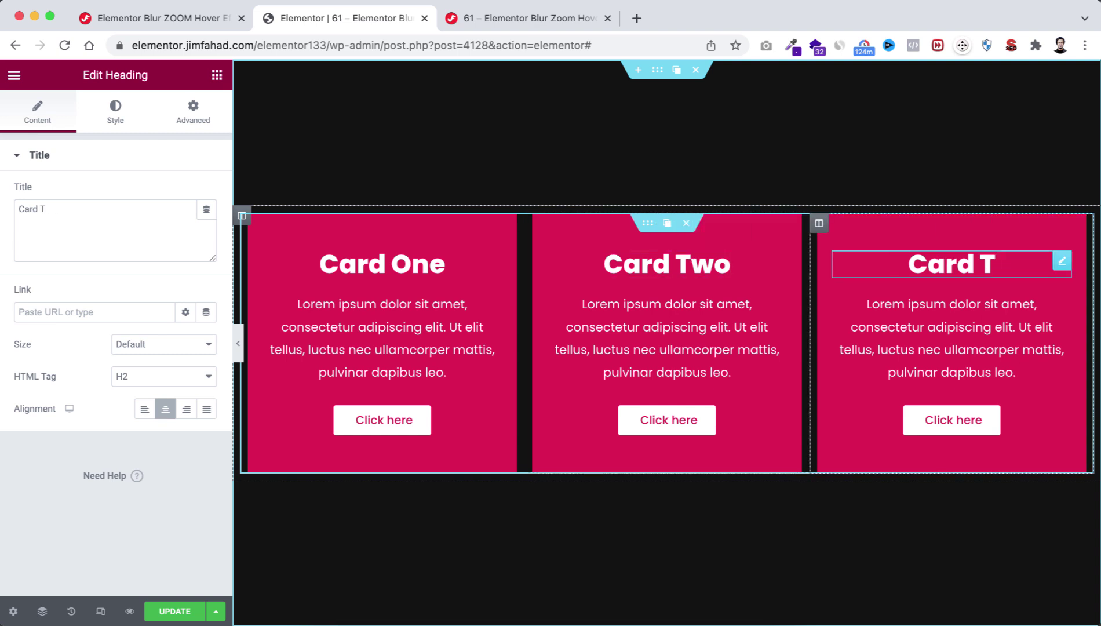
pyautogui.write('hree')
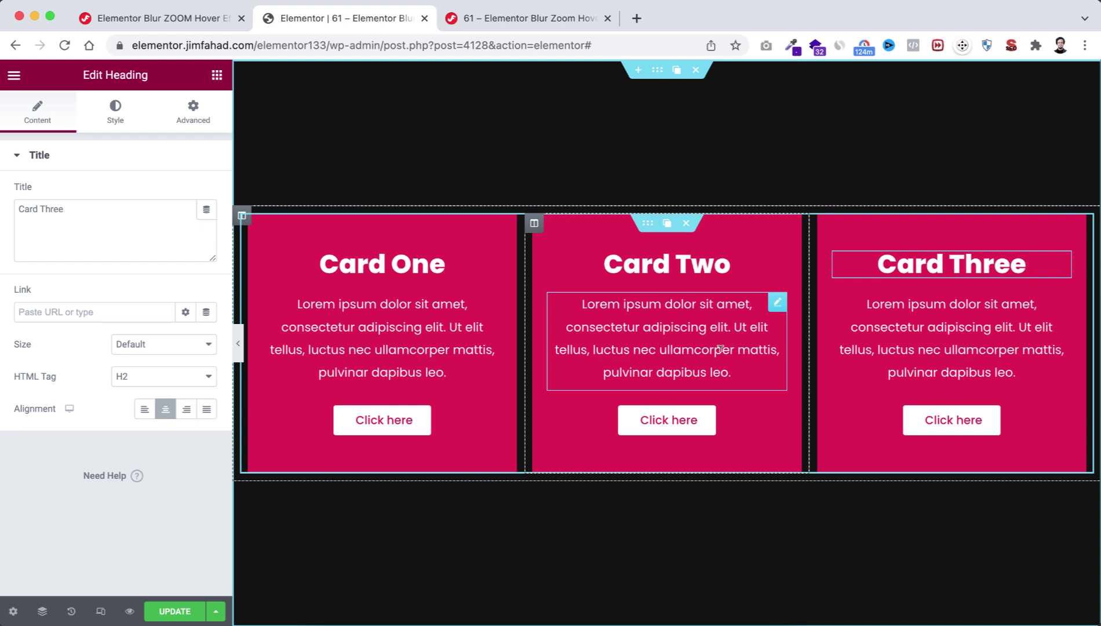
# - Switch to tablet preview and set the Card One column width to 100%
pyautogui.click(101, 613)
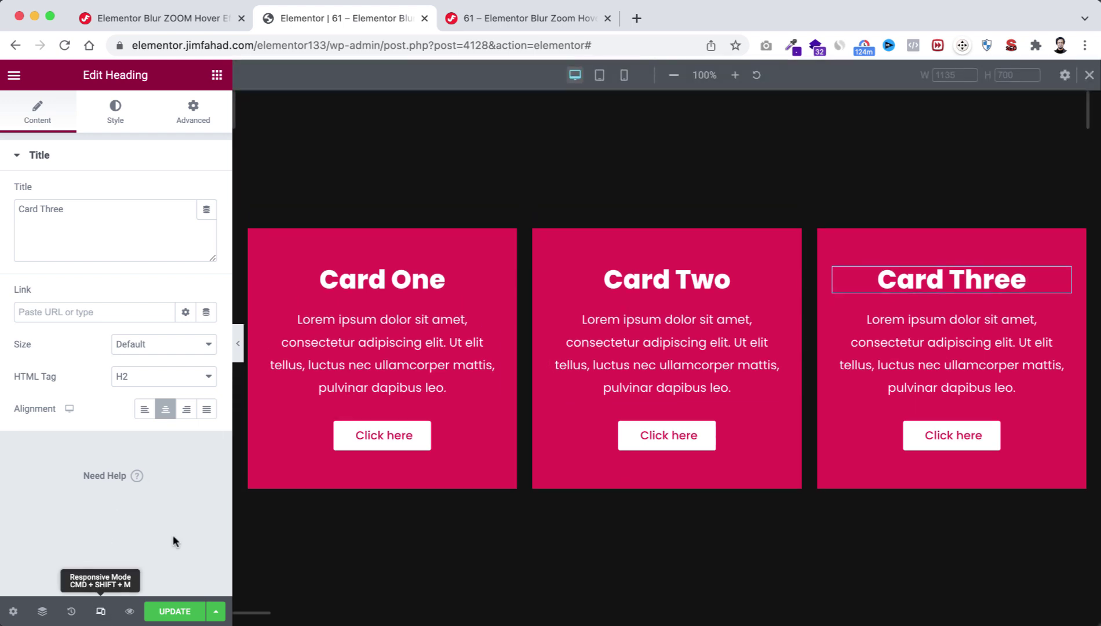
pyautogui.click(600, 75)
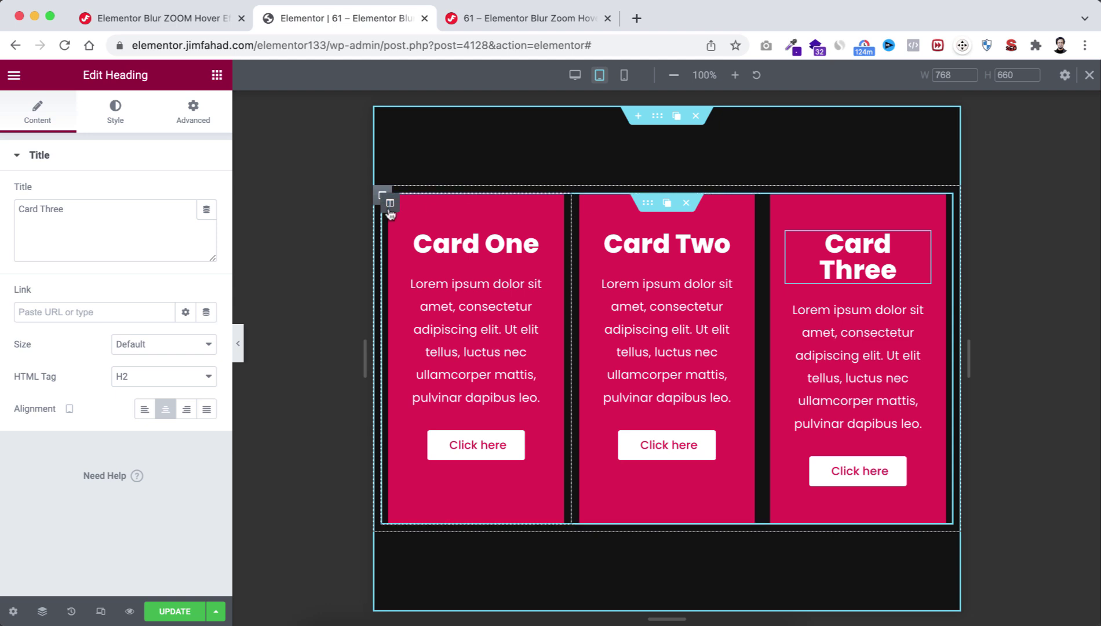
pyautogui.click(392, 208)
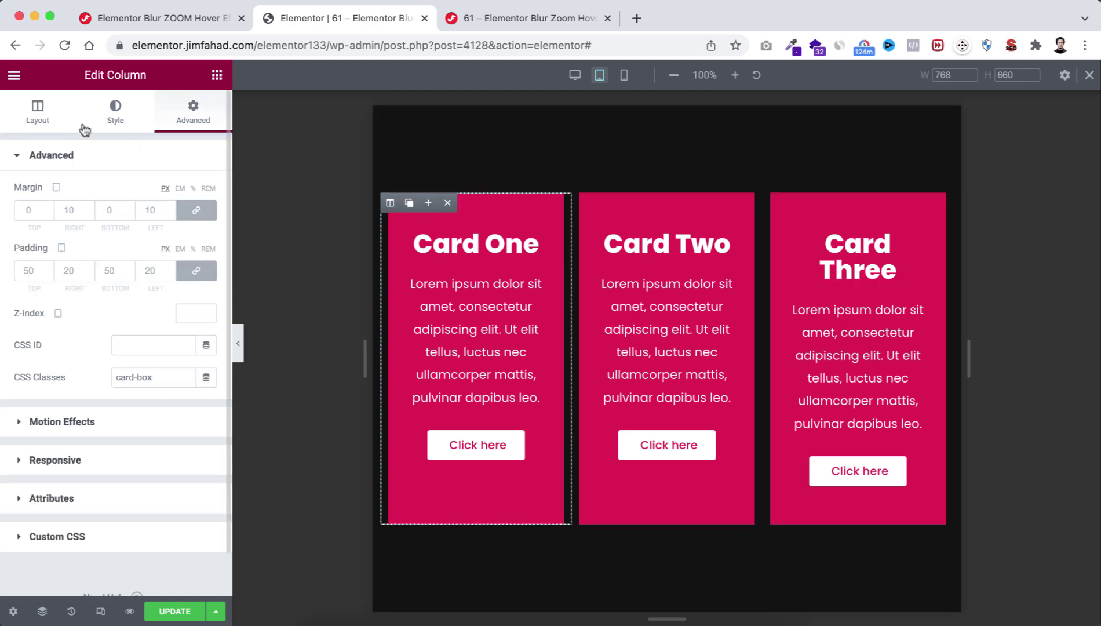
pyautogui.click(37, 112)
pyautogui.click(188, 192)
pyautogui.write('100')
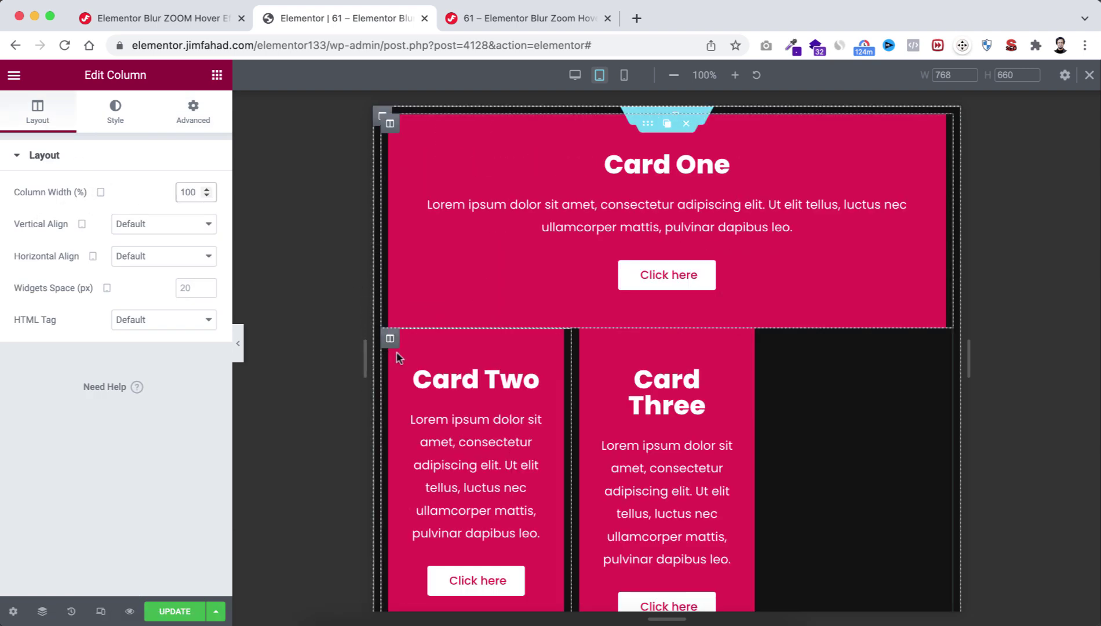
# - Set the Card Two and Card Three column widths to 100% as well
pyautogui.click(390, 340)
pyautogui.click(187, 192)
pyautogui.write('100')
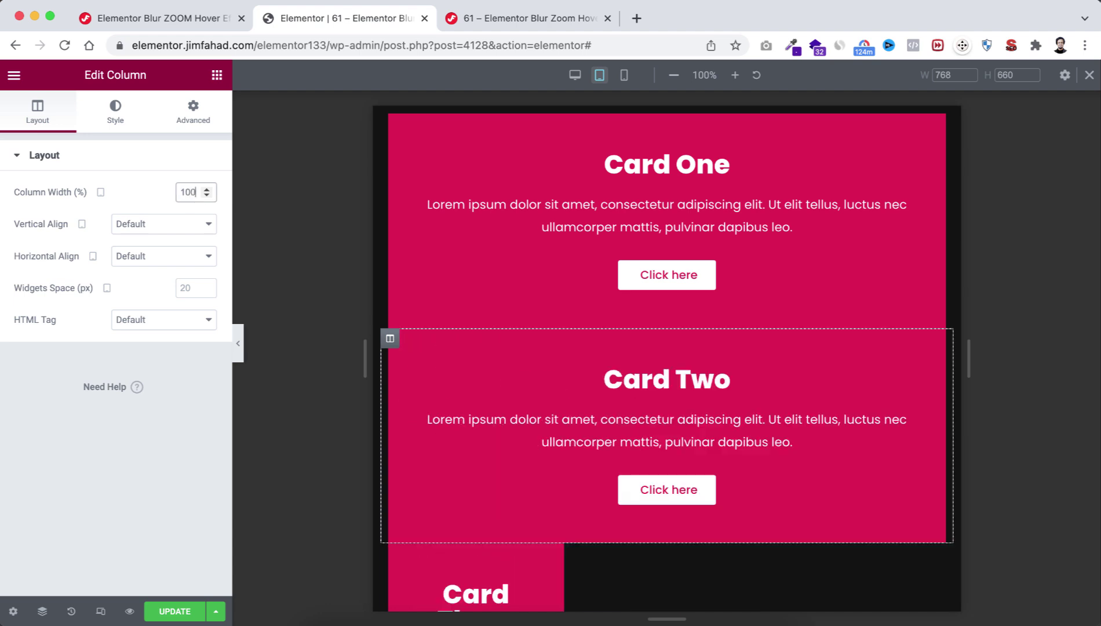
pyautogui.scroll(-2, 397, 456)
pyautogui.click(390, 444)
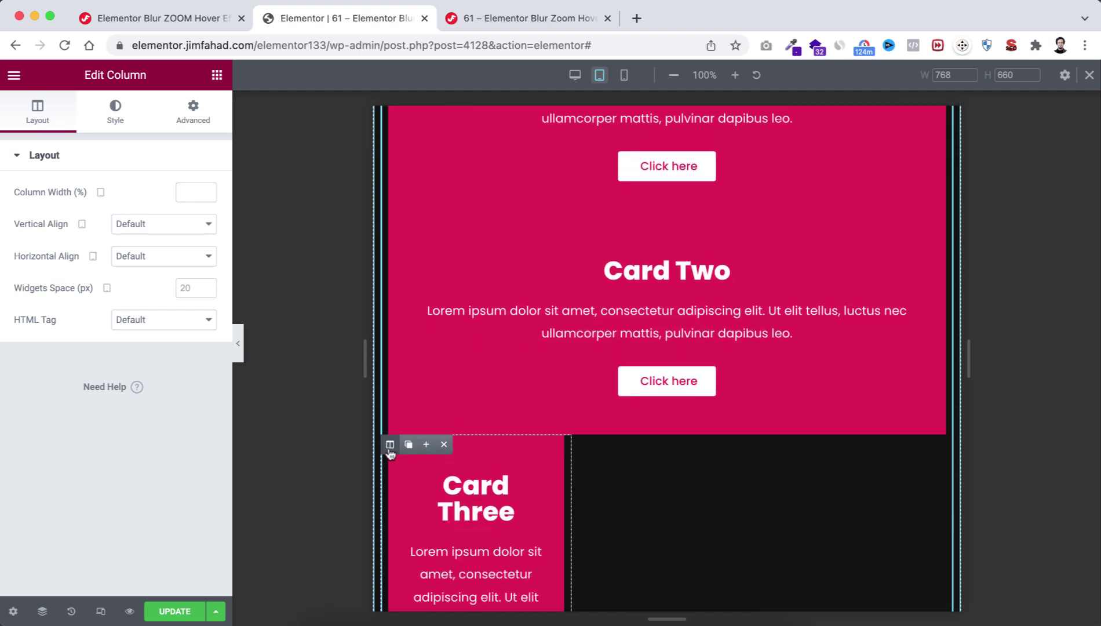
pyautogui.click(191, 192)
pyautogui.write('100')
pyautogui.scroll(2, 459, 189)
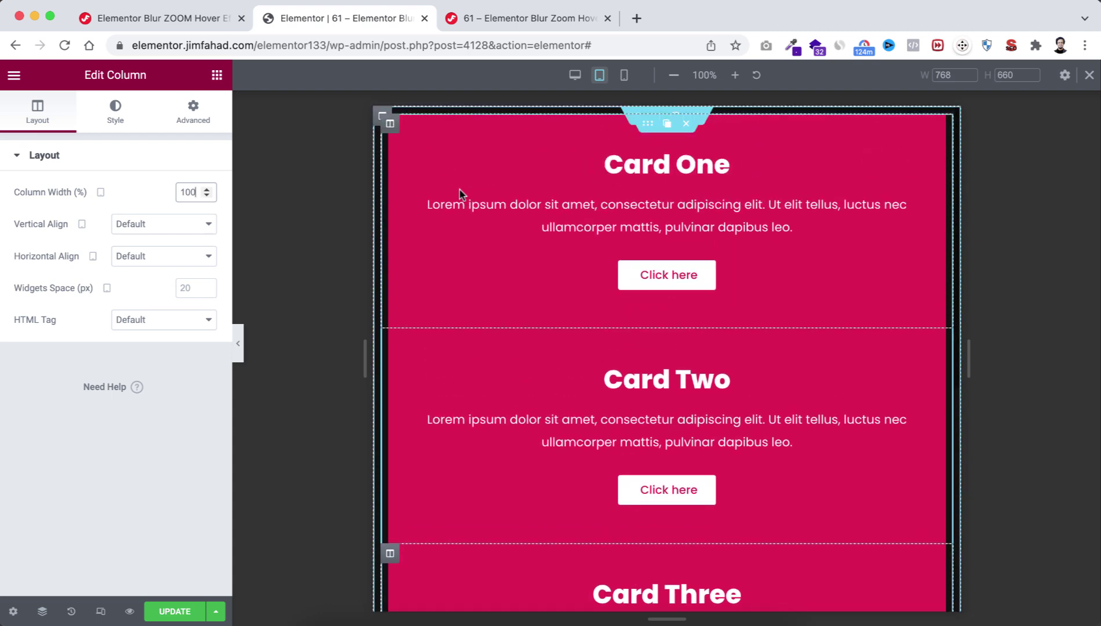
pyautogui.moveTo(383, 117)
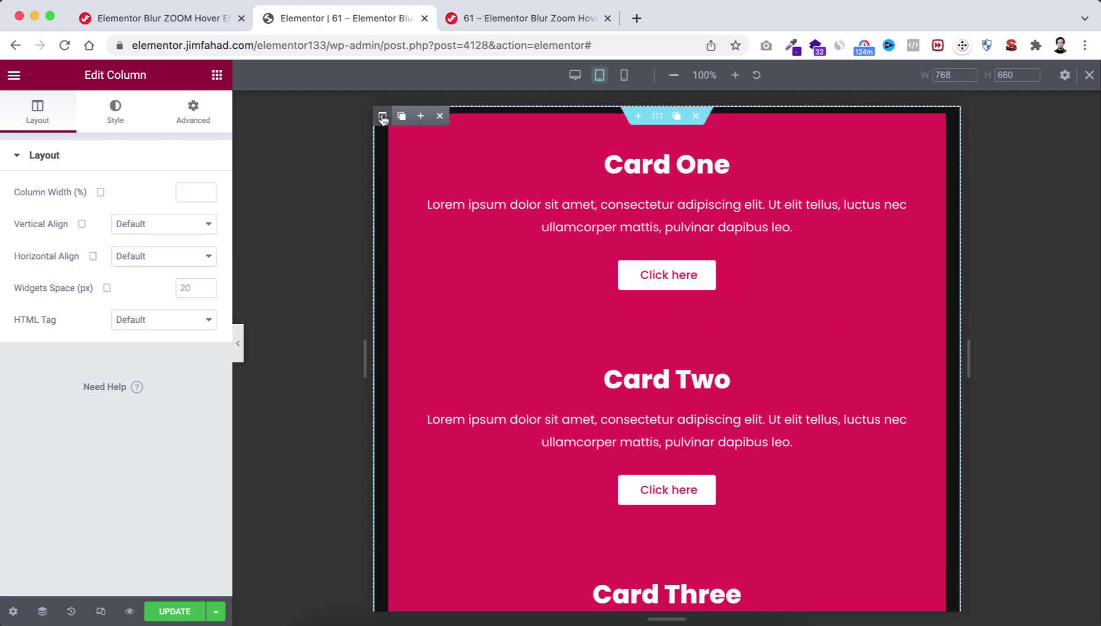
pyautogui.click(194, 117)
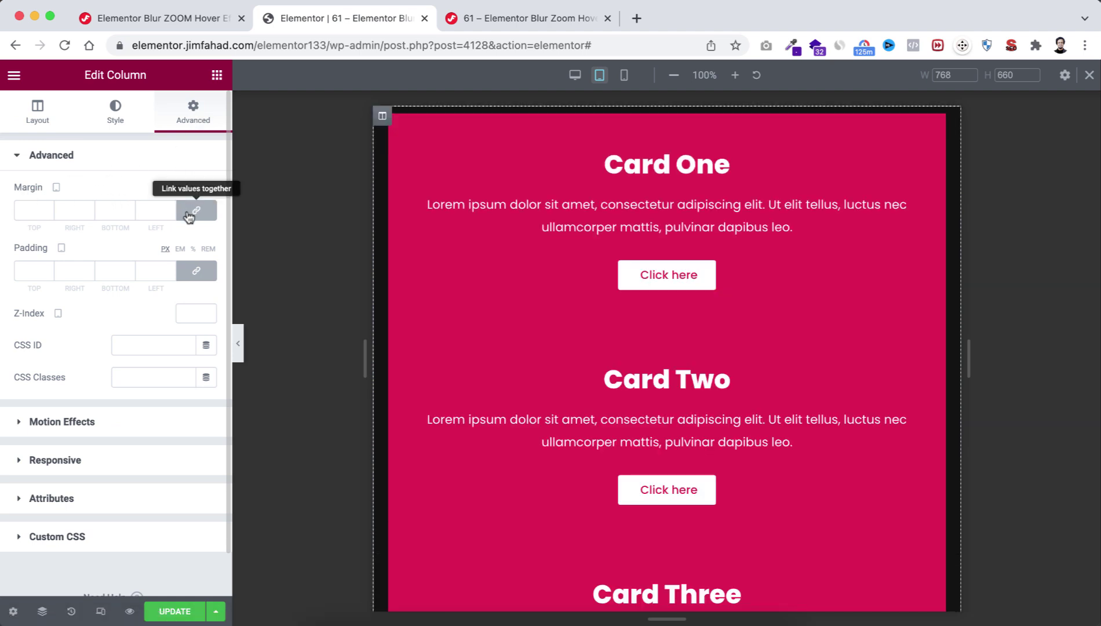
# - Set the outer column's tablet margins to 5 top/bottom and 25 px left/right
pyautogui.click(189, 215)
pyautogui.doubleClick(81, 207)
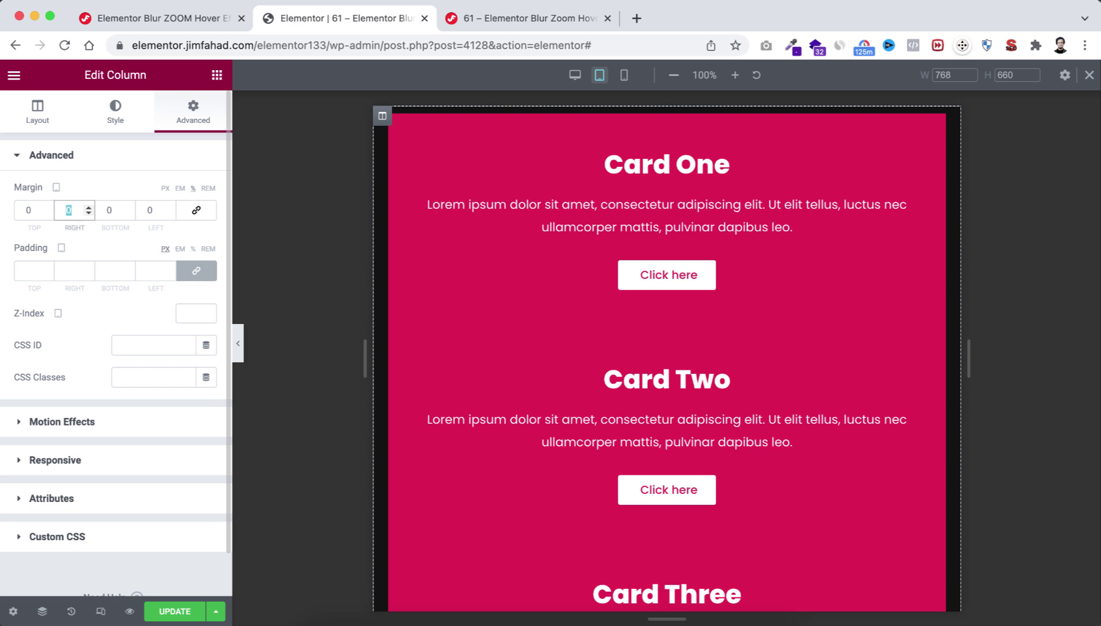
pyautogui.write('25')
pyautogui.click(149, 210)
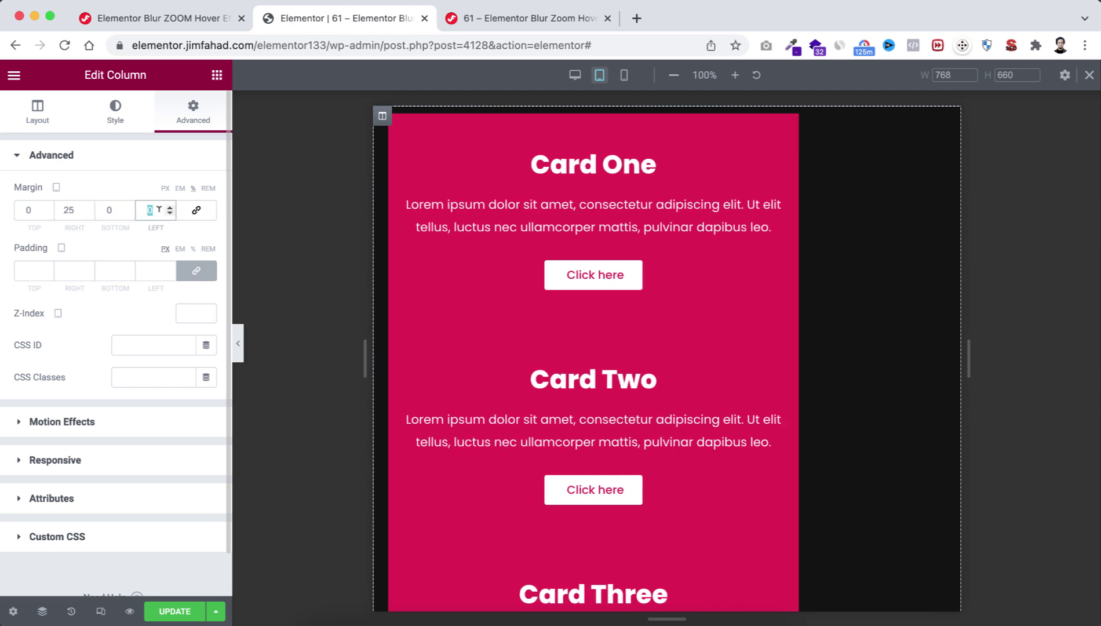
pyautogui.write('25')
pyautogui.doubleClick(34, 209)
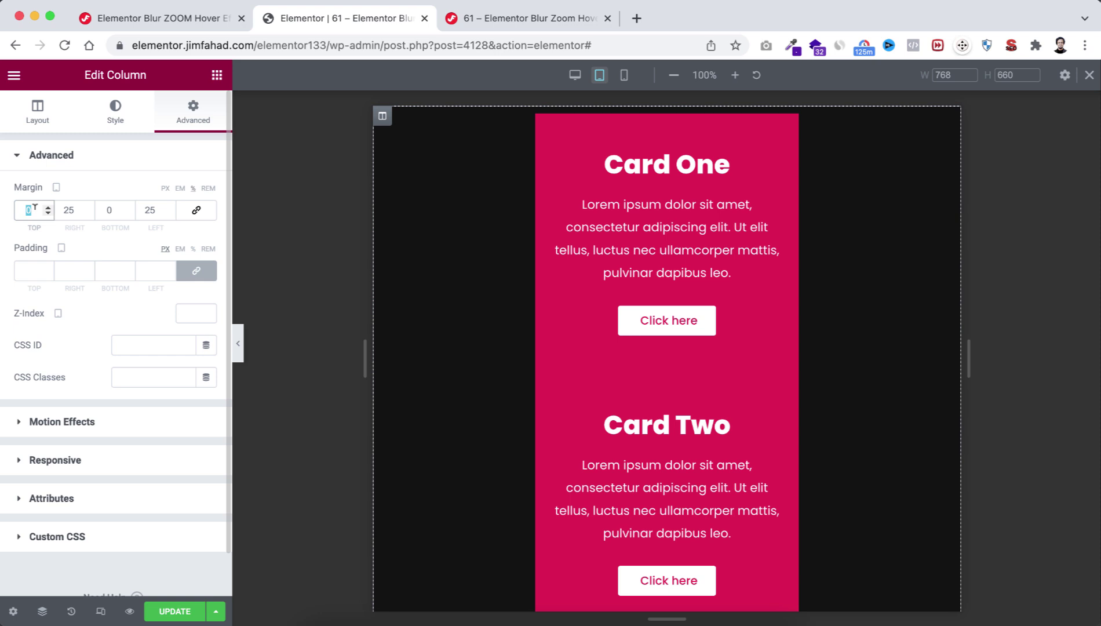
pyautogui.write('5')
pyautogui.click(103, 209)
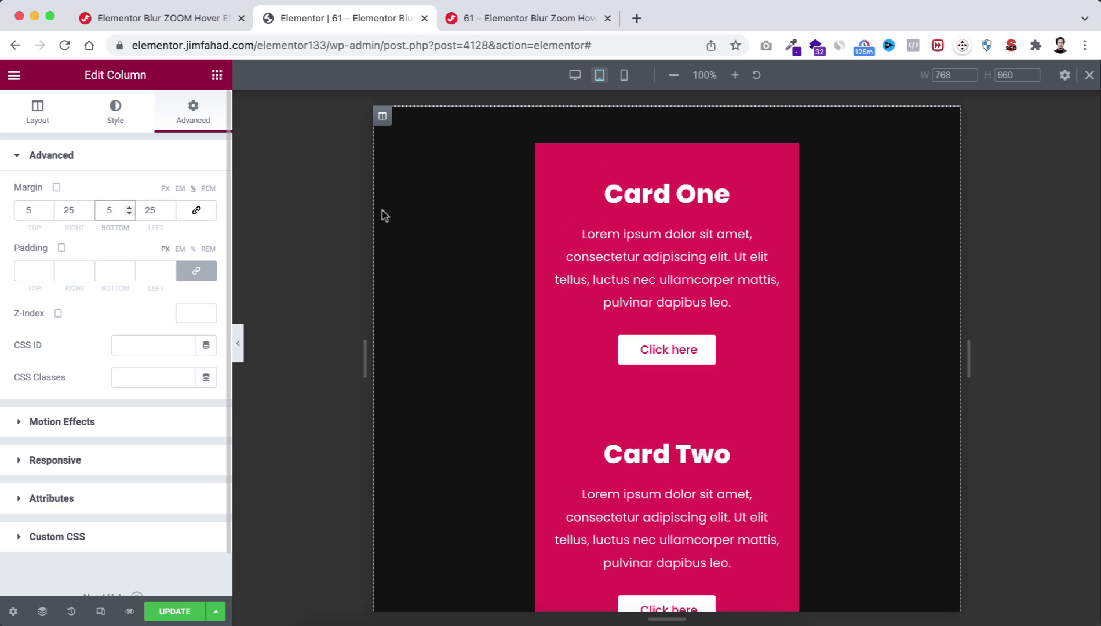
pyautogui.scroll(-2, 637, 417)
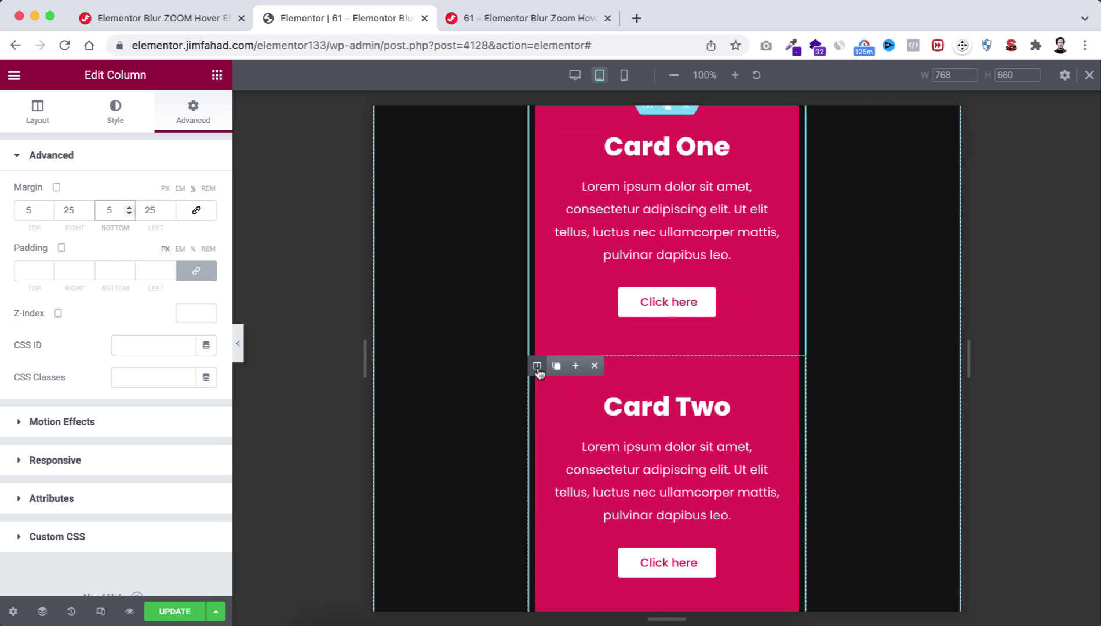
# - Give Card Two's column tablet margins of 30 px top/bottom and 10 px sides
pyautogui.click(537, 365)
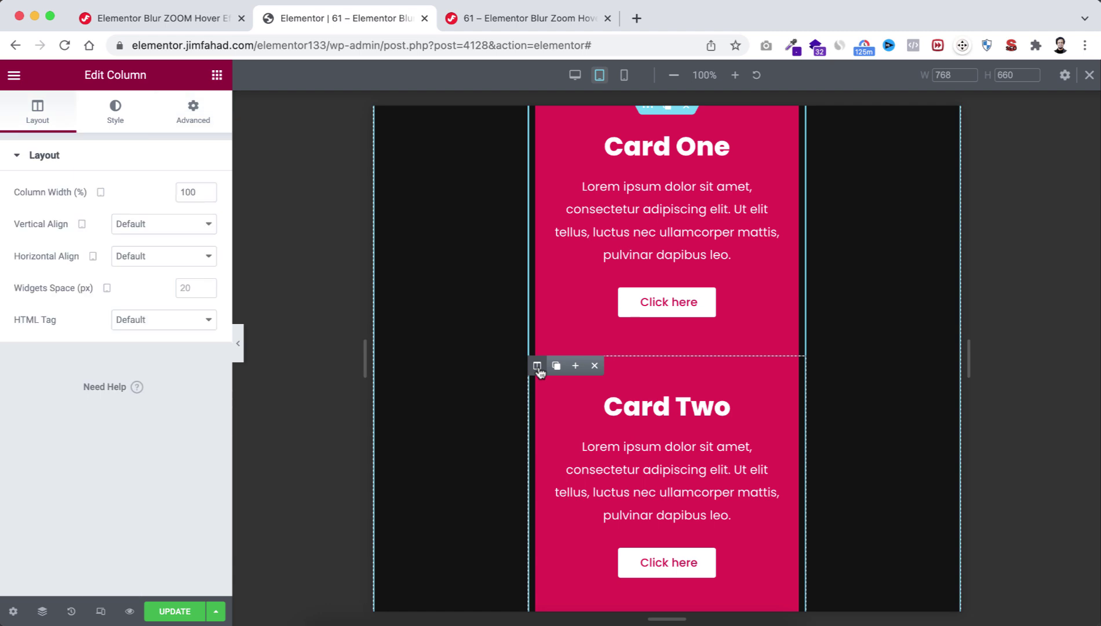
pyautogui.click(191, 116)
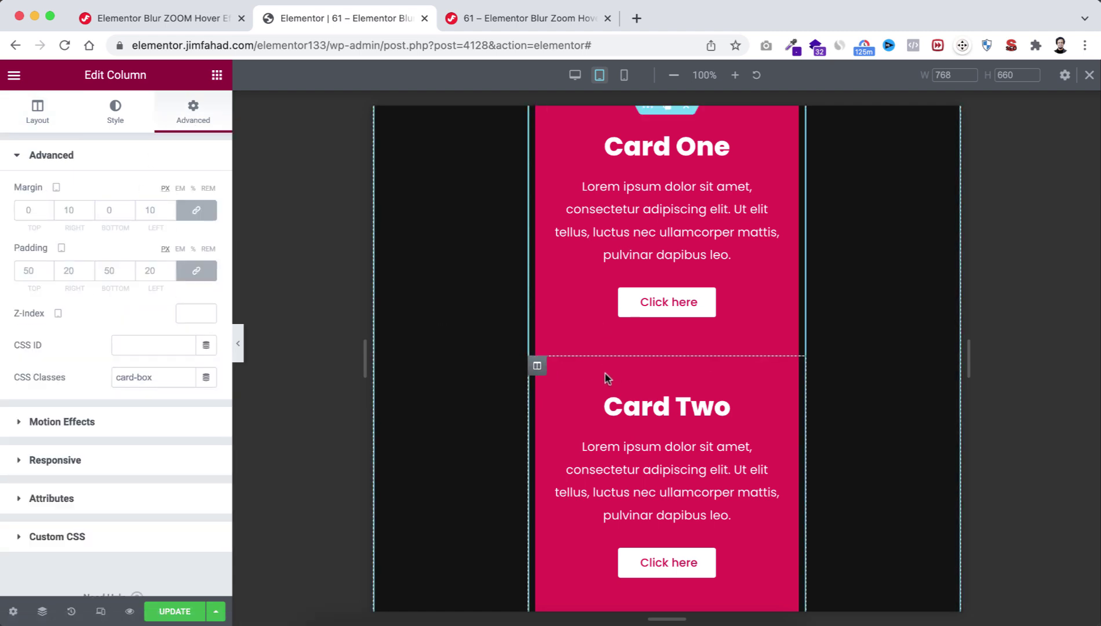
pyautogui.scroll(-3, 612, 371)
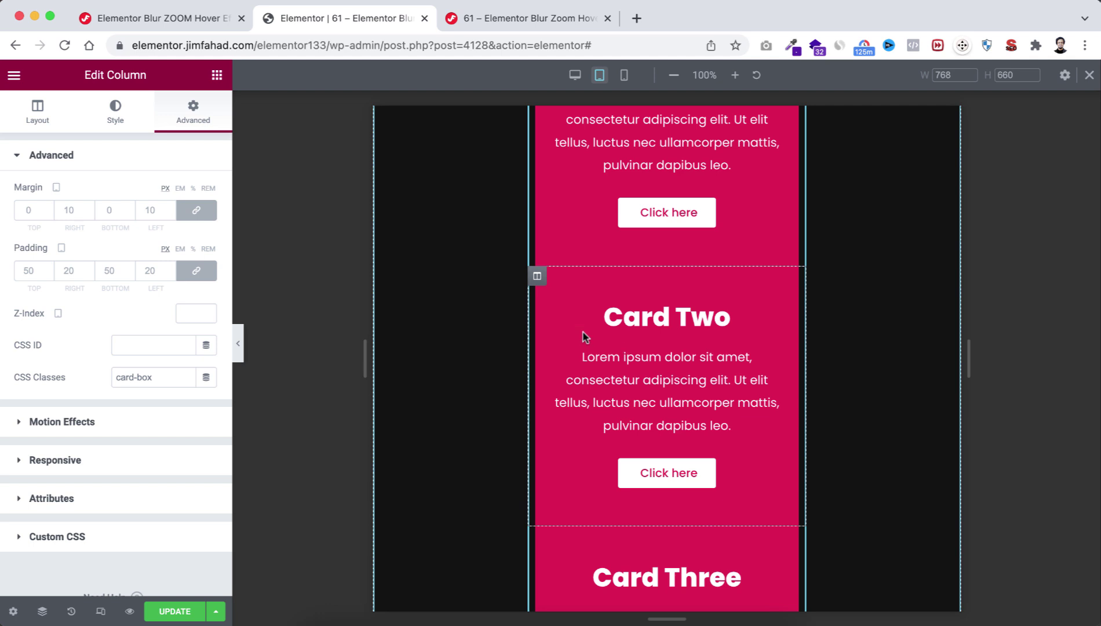
pyautogui.click(196, 210)
pyautogui.click(69, 210)
pyautogui.click(148, 208)
pyautogui.write('10')
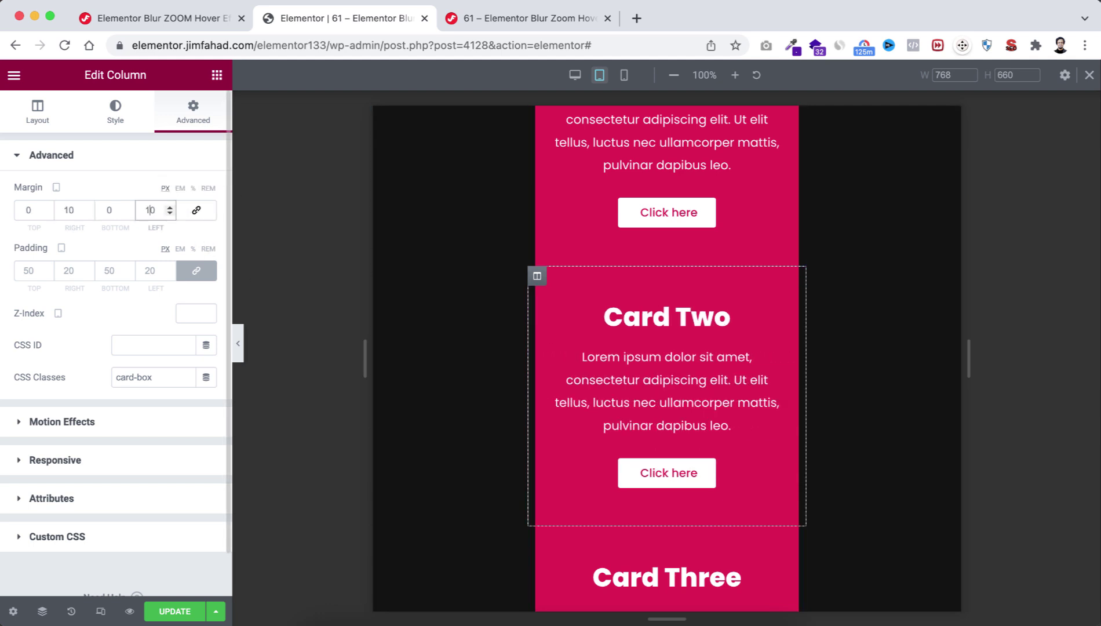
pyautogui.click(27, 209)
pyautogui.write('3')
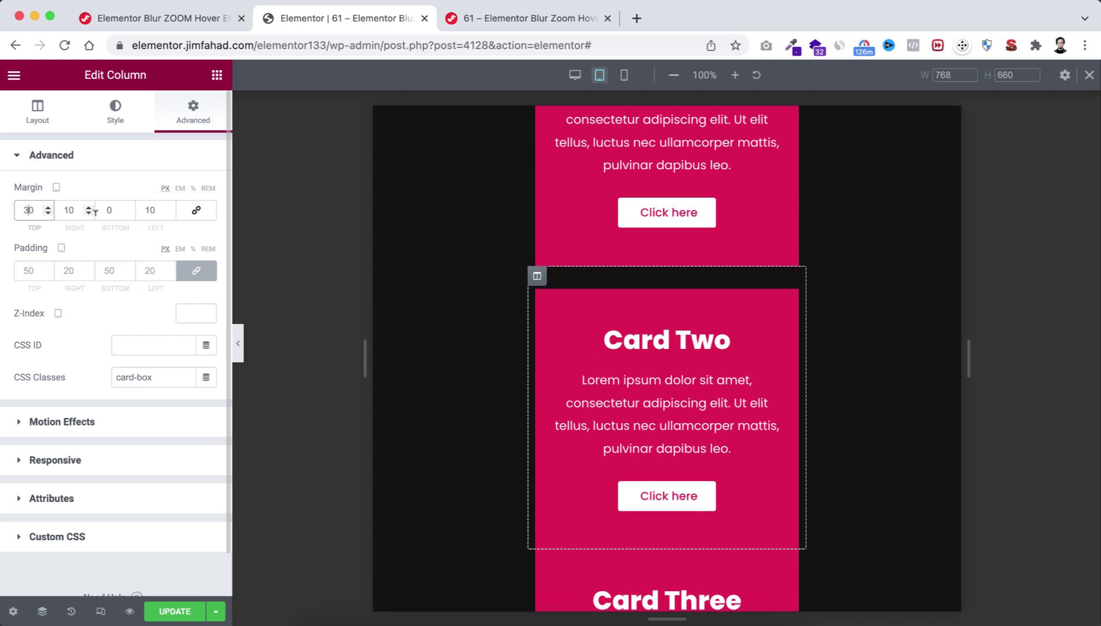
pyautogui.click(107, 210)
pyautogui.write('3')
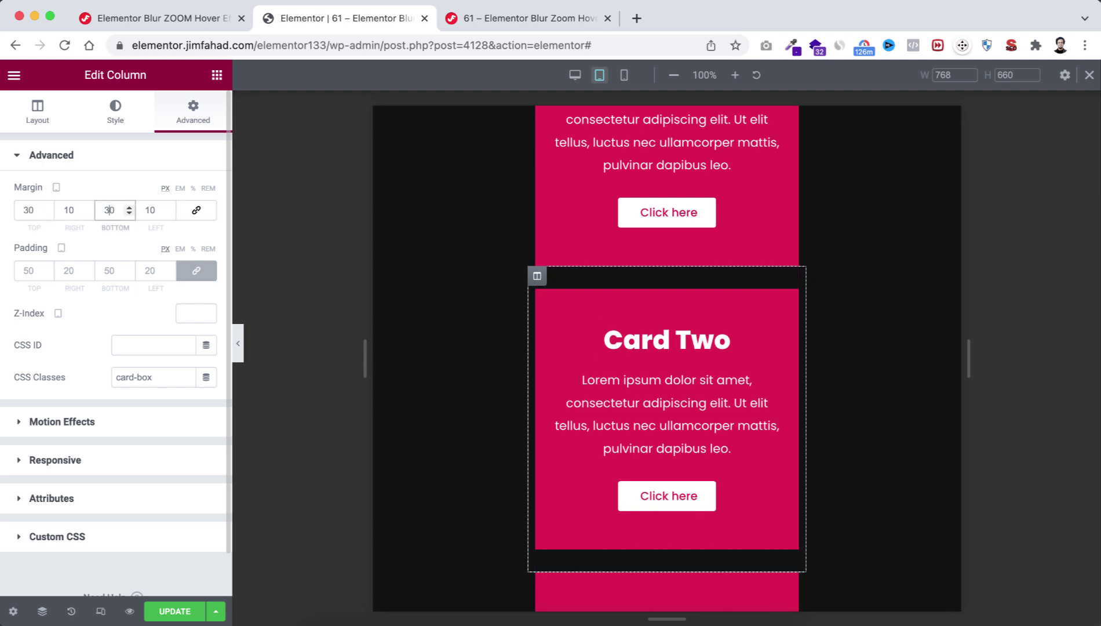
pyautogui.scroll(-5, 574, 400)
pyautogui.scroll(3, 577, 401)
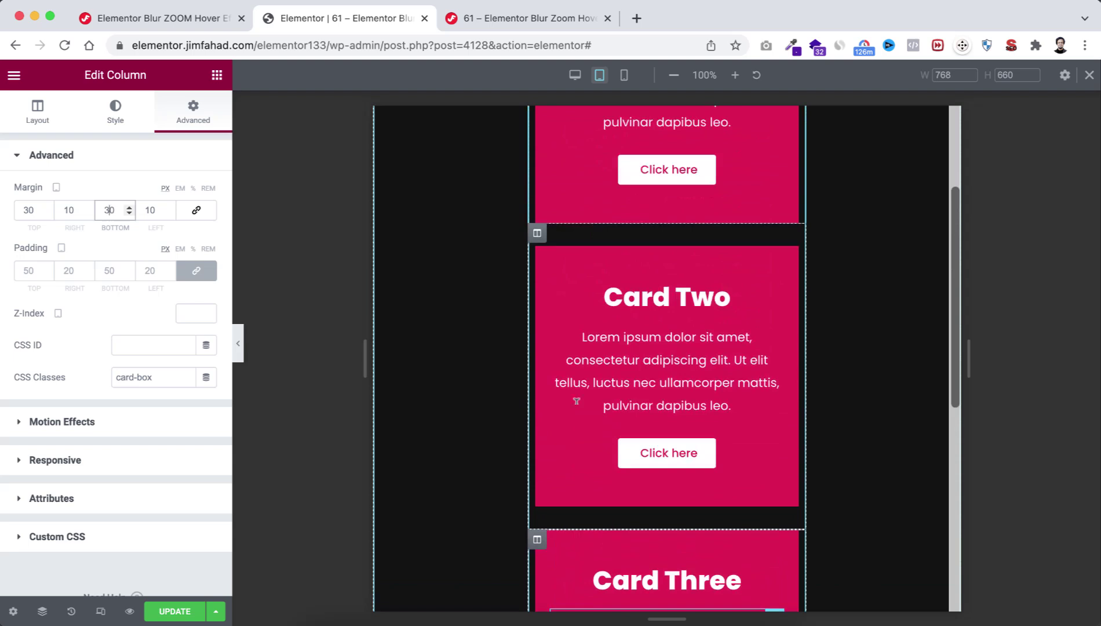
pyautogui.scroll(4, 575, 399)
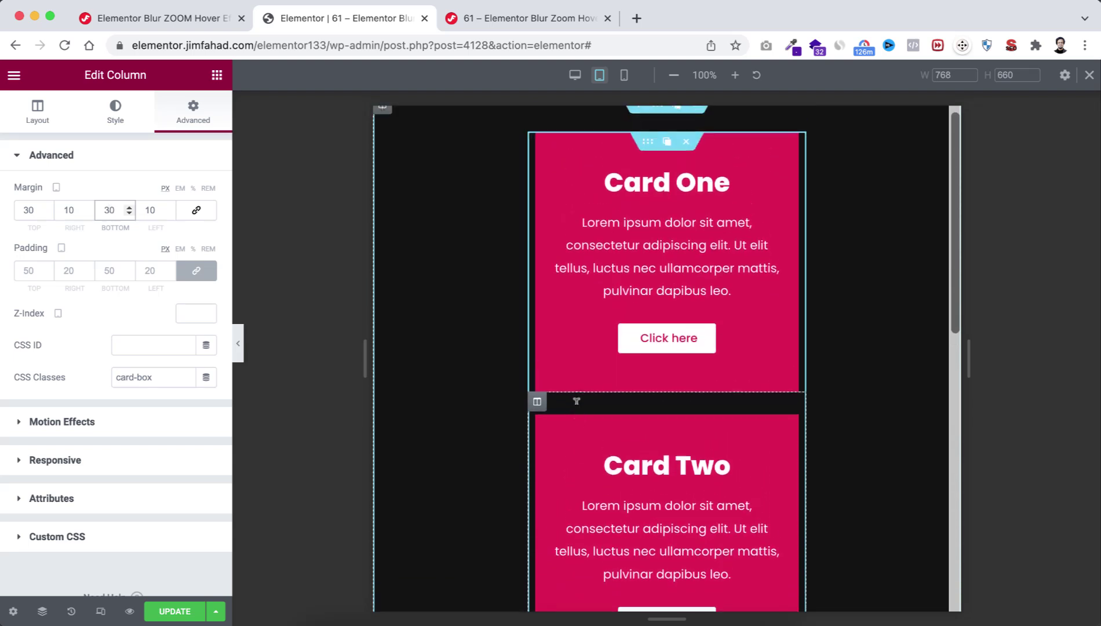
# - In mobile preview, set the card column's linked margin to 5 px on every side
pyautogui.click(625, 76)
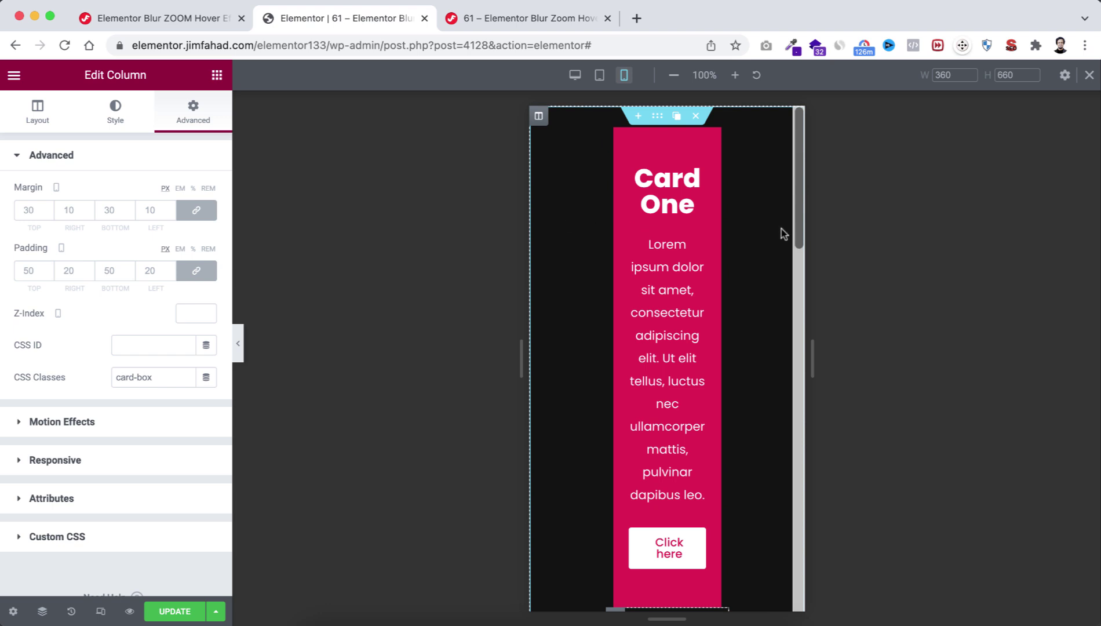
pyautogui.click(539, 117)
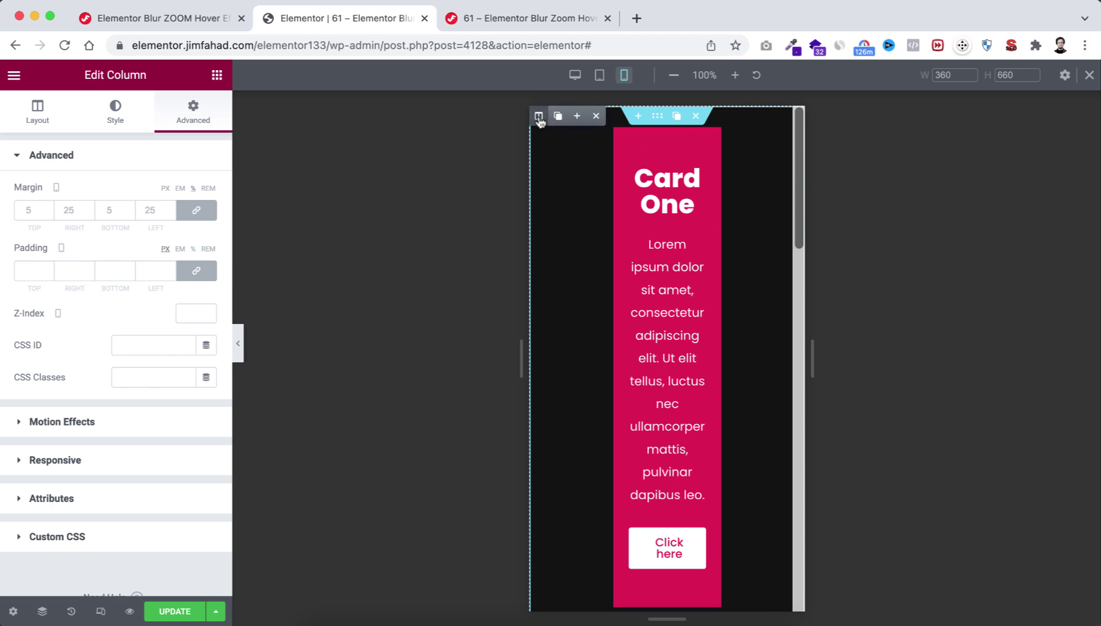
pyautogui.click(68, 210)
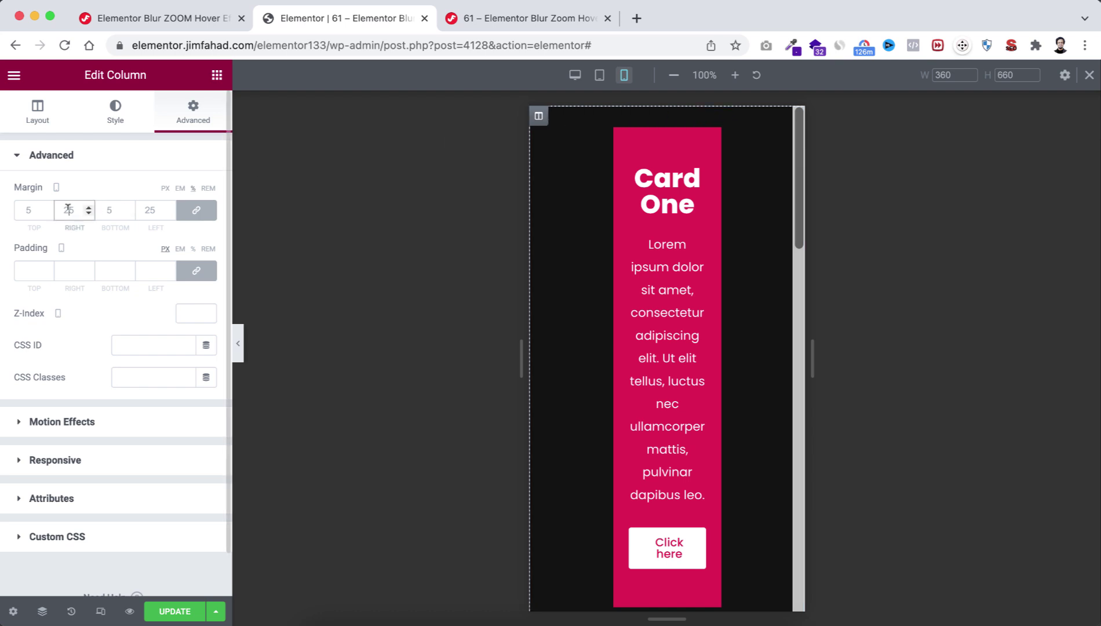
pyautogui.write('5')
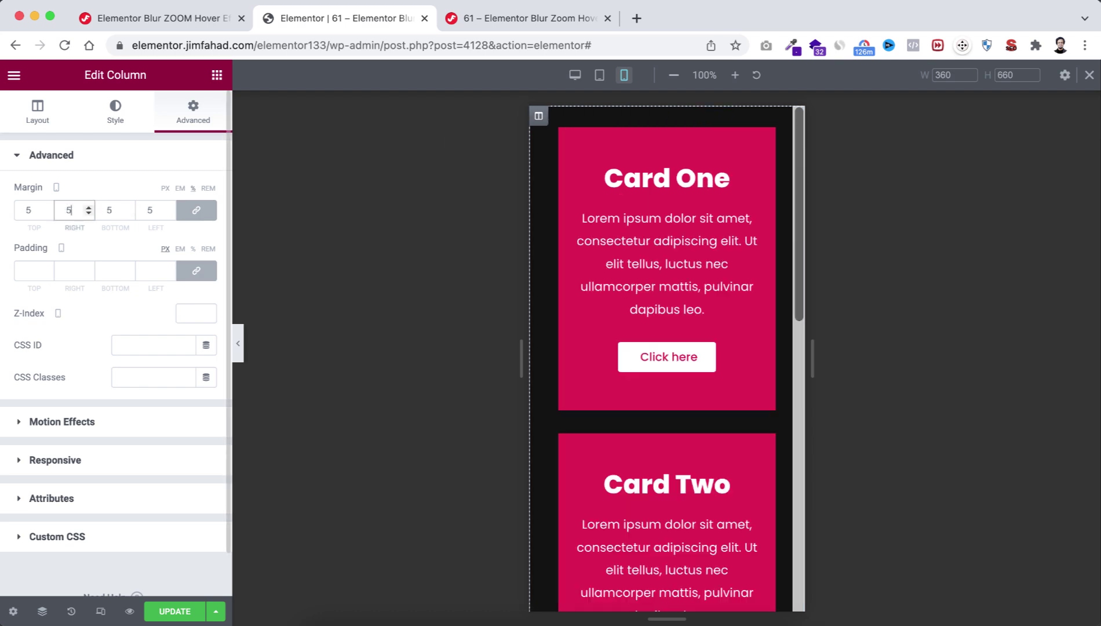
pyautogui.scroll(-10, 697, 460)
pyautogui.scroll(10, 697, 460)
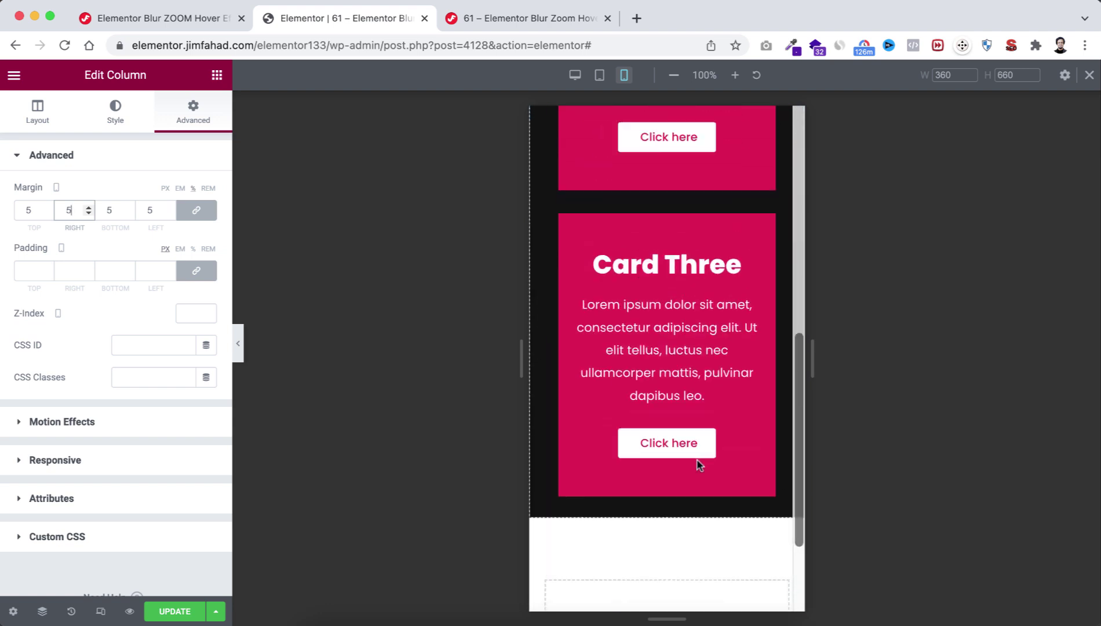
# - Switch the preview back through tablet to desktop and exit responsive mode
pyautogui.hotkey('ctrl', 'z')
pyautogui.click(599, 81)
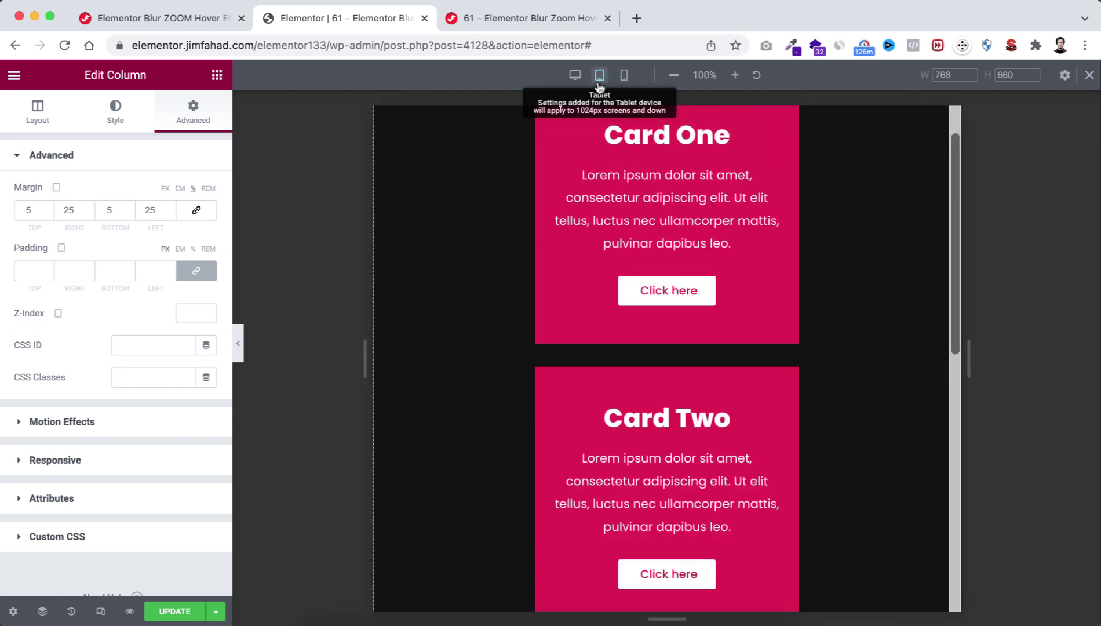
pyautogui.click(575, 75)
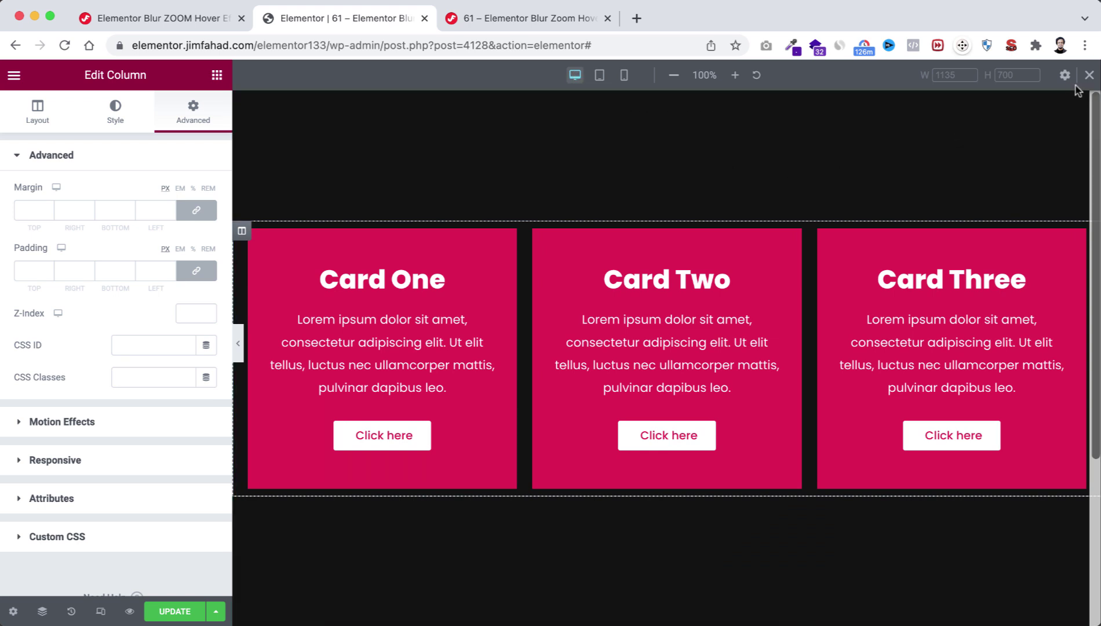
pyautogui.click(1089, 75)
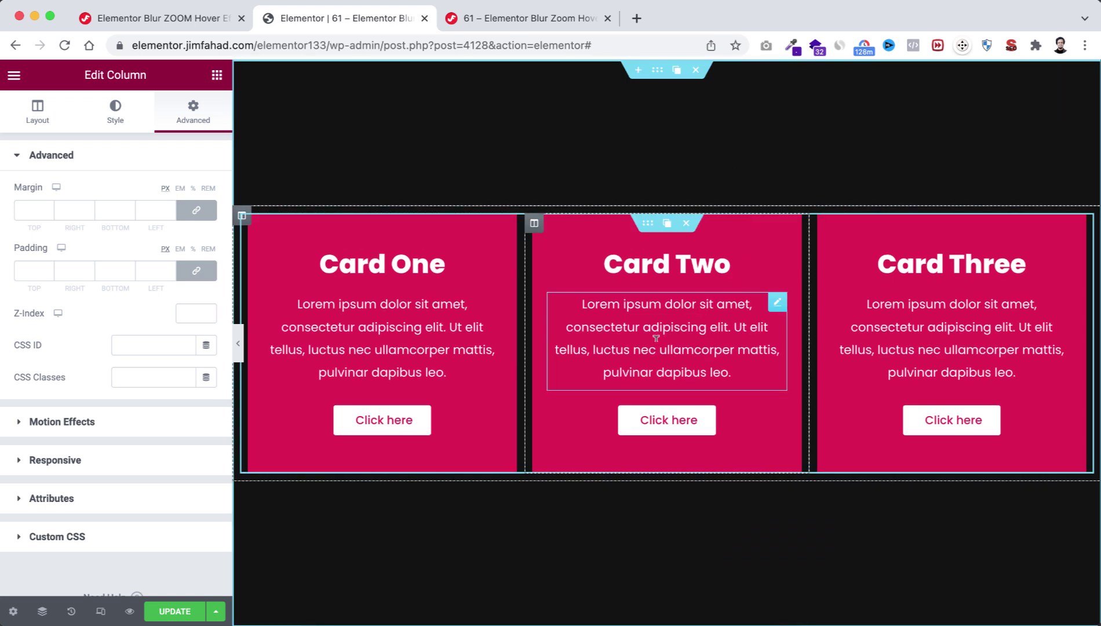
# - Reveal the inner section's empty Custom CSS field, then show the tutorial's Blur Zoom Hover Effect code
pyautogui.click(648, 224)
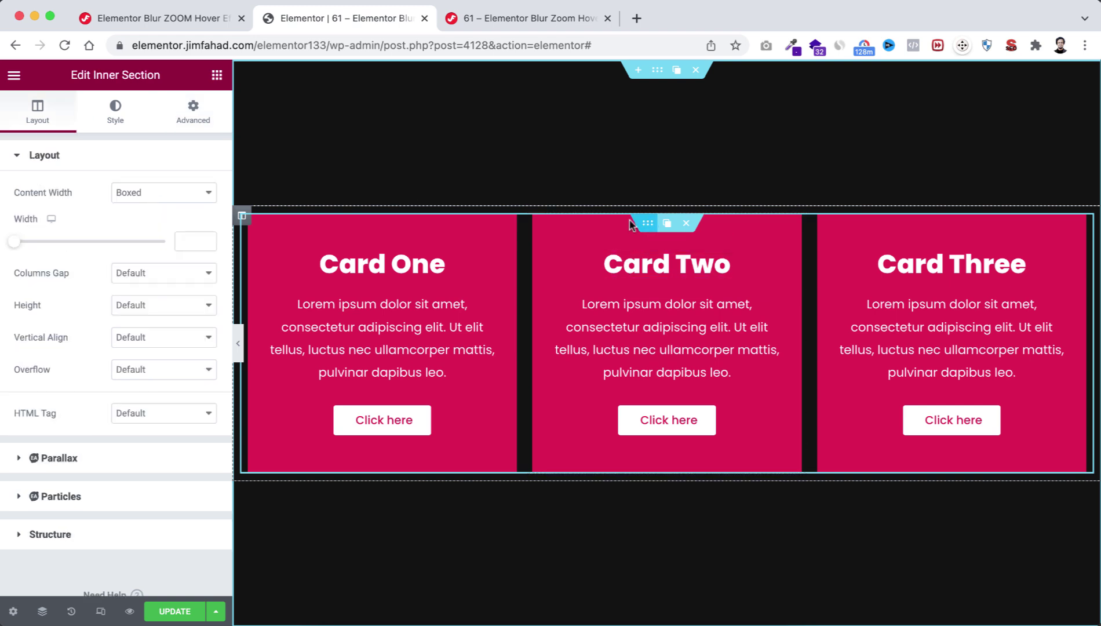
pyautogui.click(193, 111)
pyautogui.scroll(-2, 110, 458)
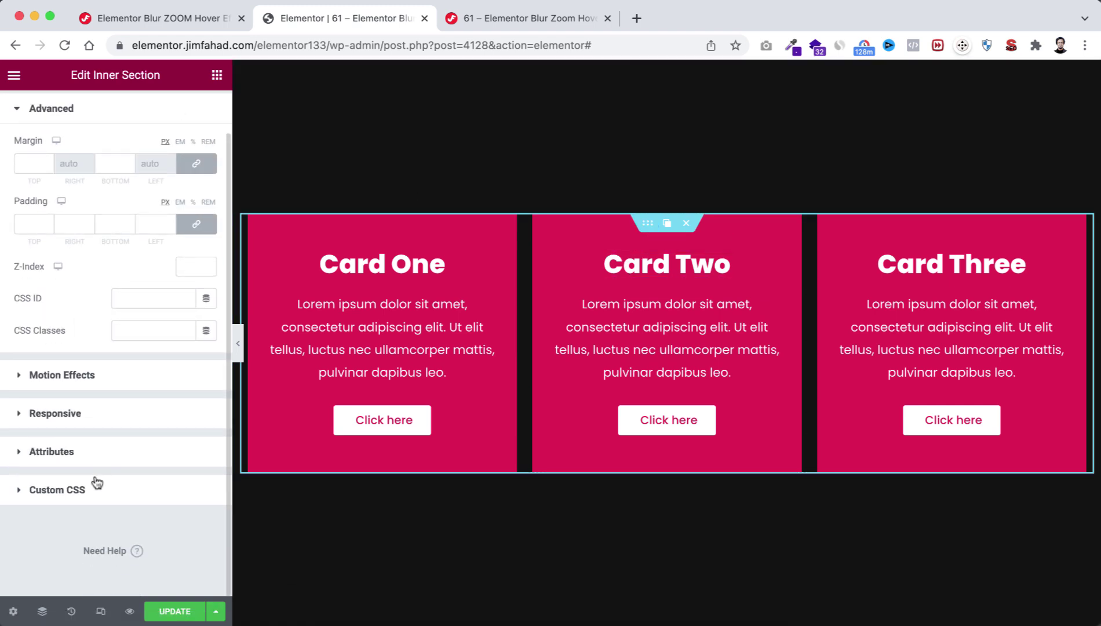
pyautogui.click(58, 490)
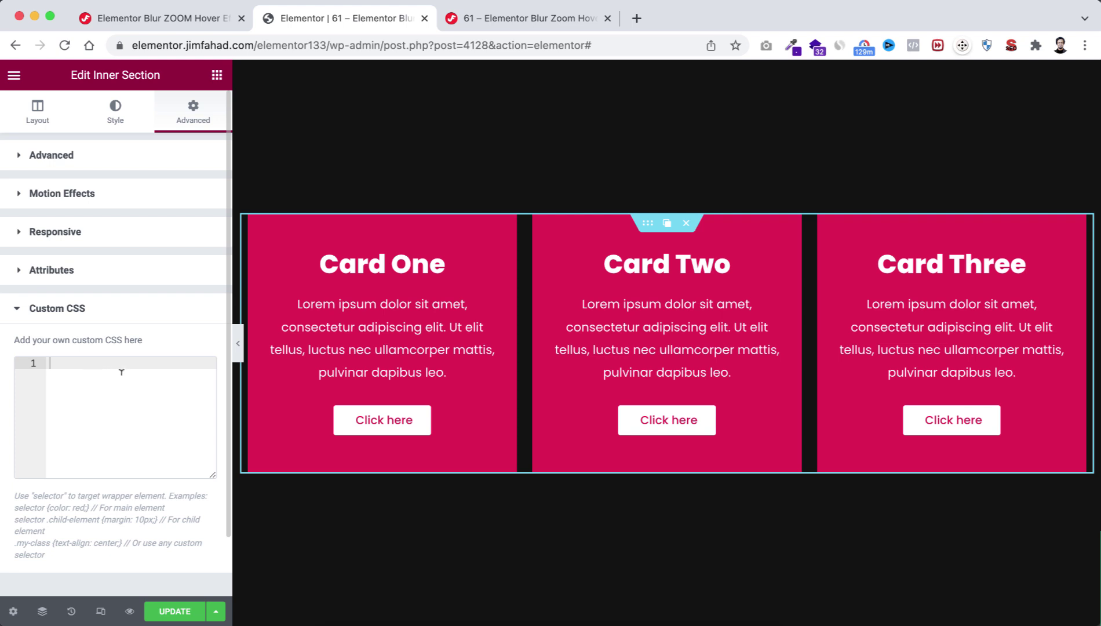
pyautogui.click(169, 19)
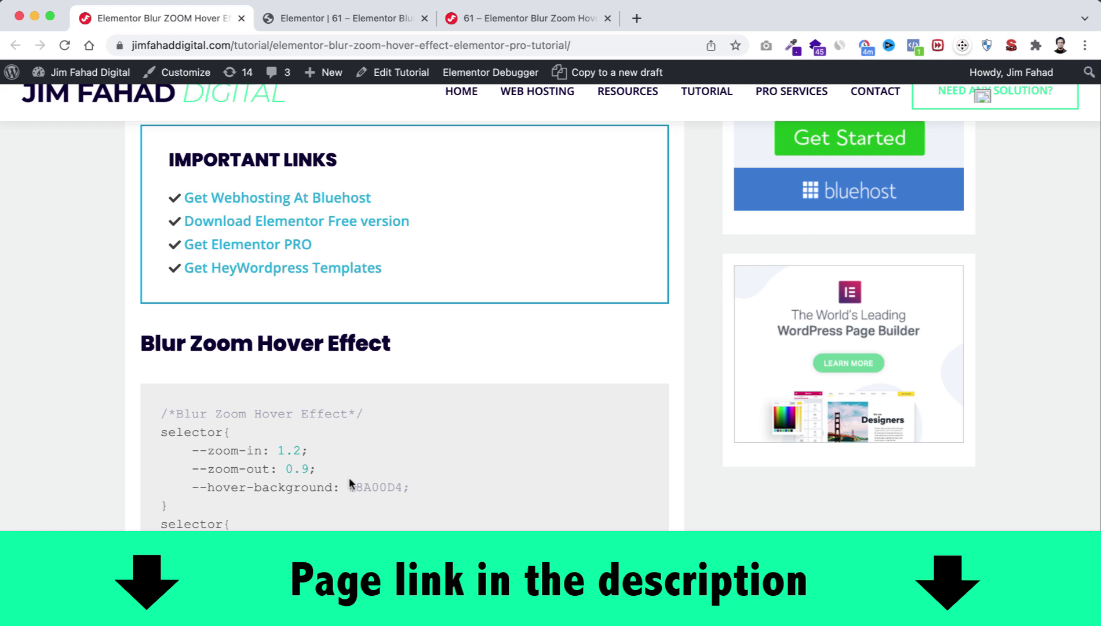
# - Copy the Blur Zoom Hover Effect CSS block and paste it into the inner section's Custom CSS
pyautogui.scroll(-5, 349, 476)
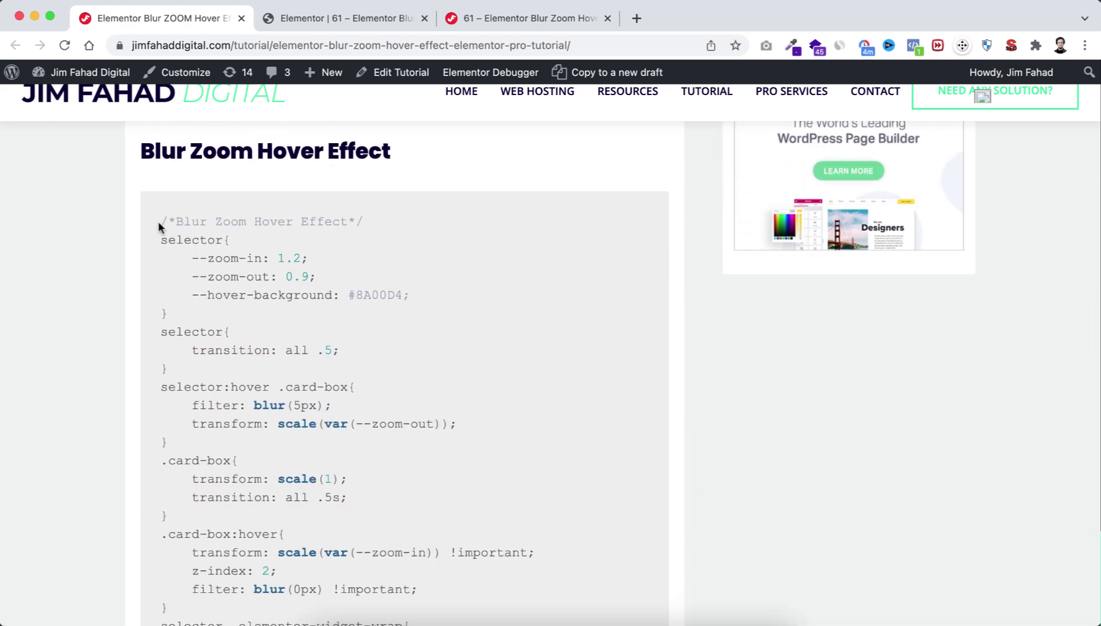
pyautogui.moveTo(161, 218); pyautogui.dragTo(335, 591)
pyautogui.click(339, 18)
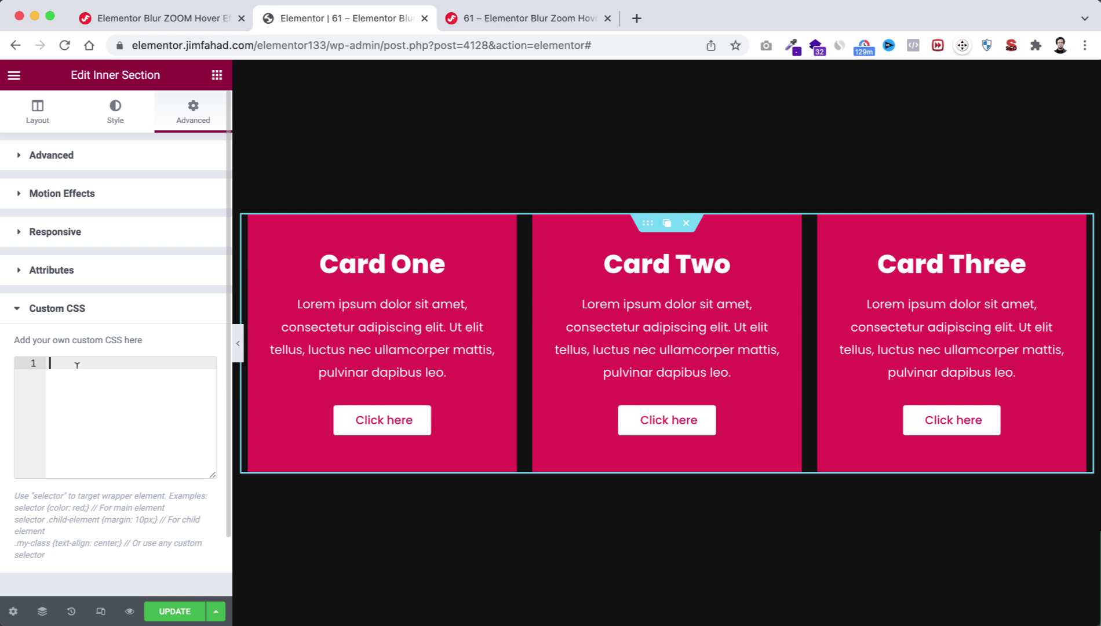
pyautogui.press('super+v')
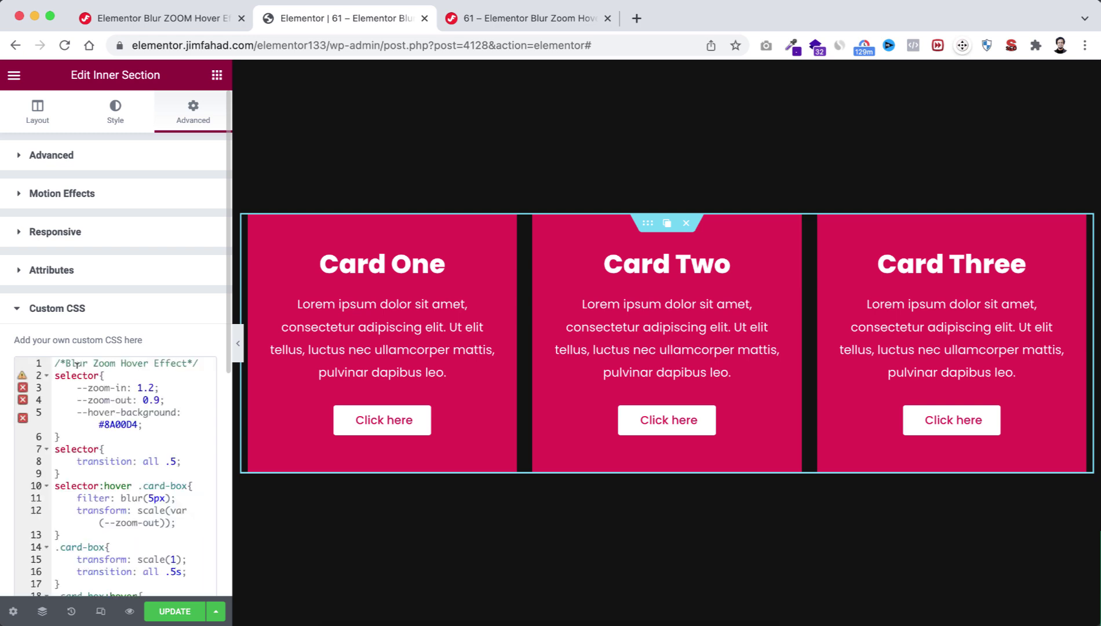
pyautogui.click(237, 344)
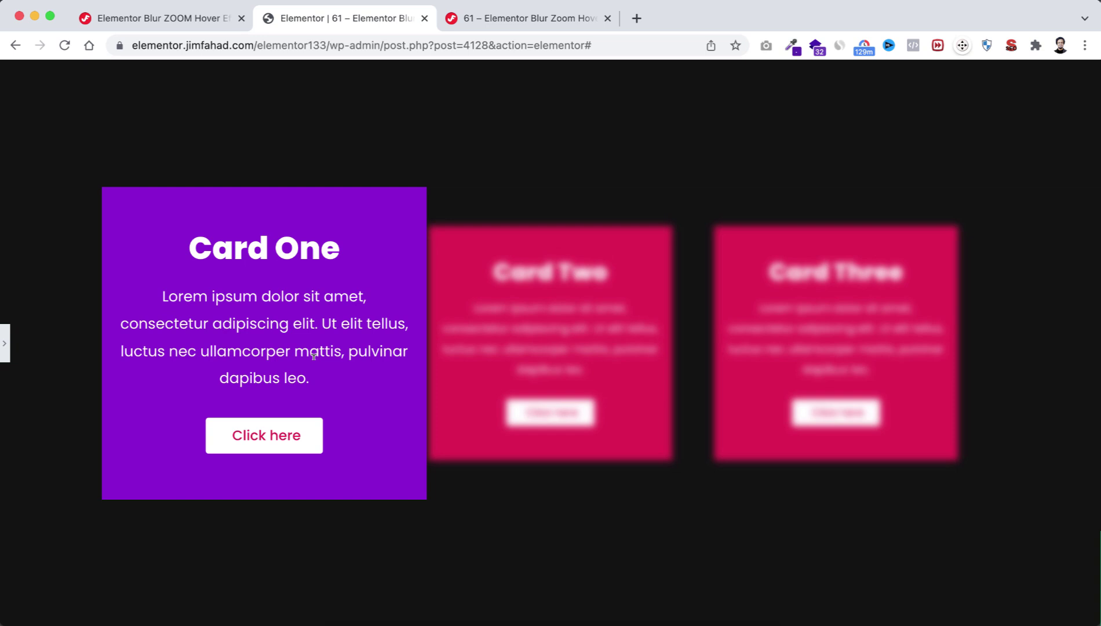
pyautogui.click(5, 343)
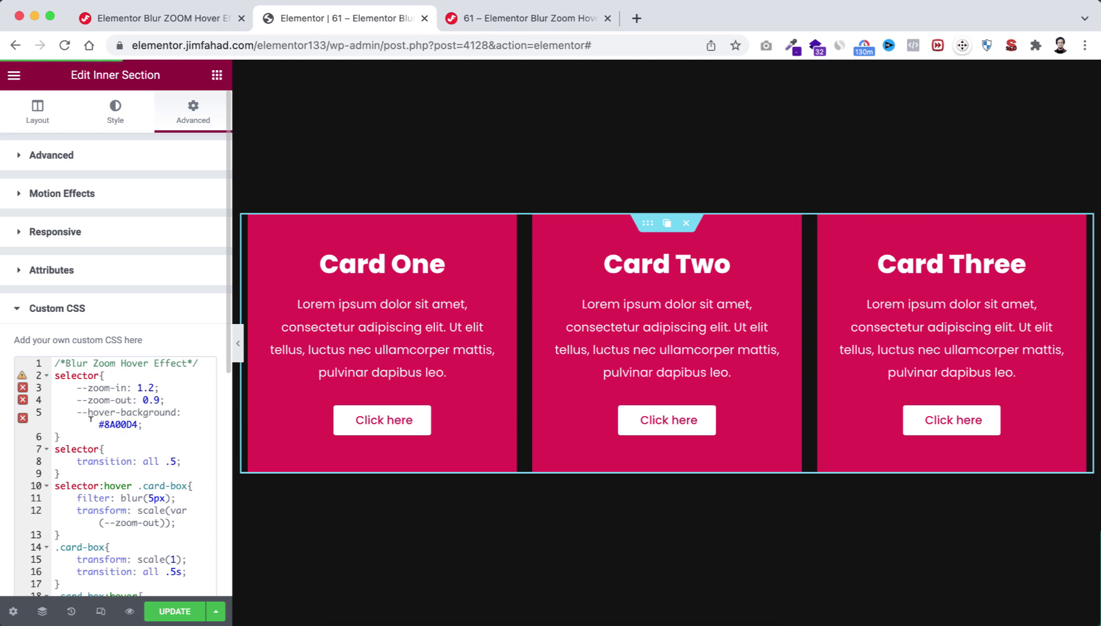
pyautogui.scroll(-7, 128, 467)
pyautogui.scroll(5, 110, 371)
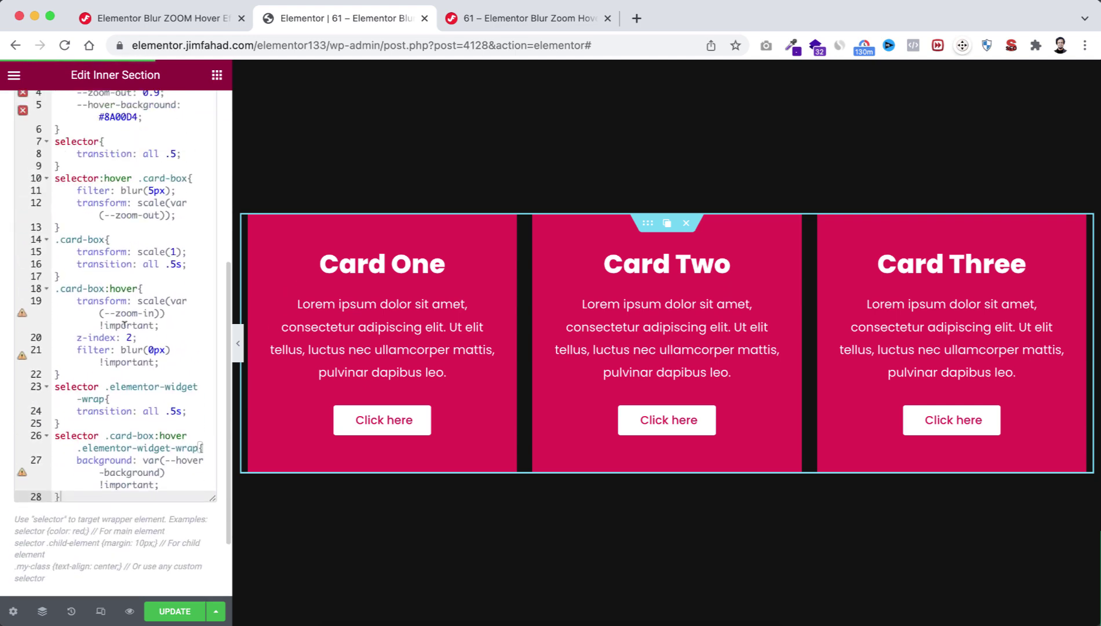
pyautogui.scroll(3, 118, 414)
pyautogui.click(75, 374)
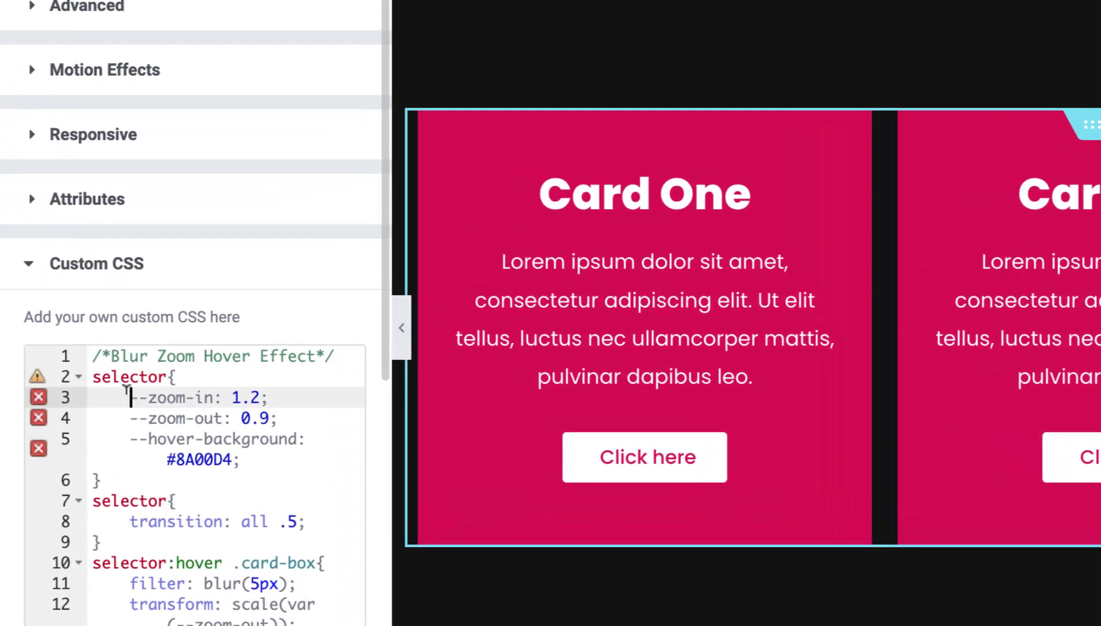
pyautogui.moveTo(126, 390); pyautogui.dragTo(240, 459)
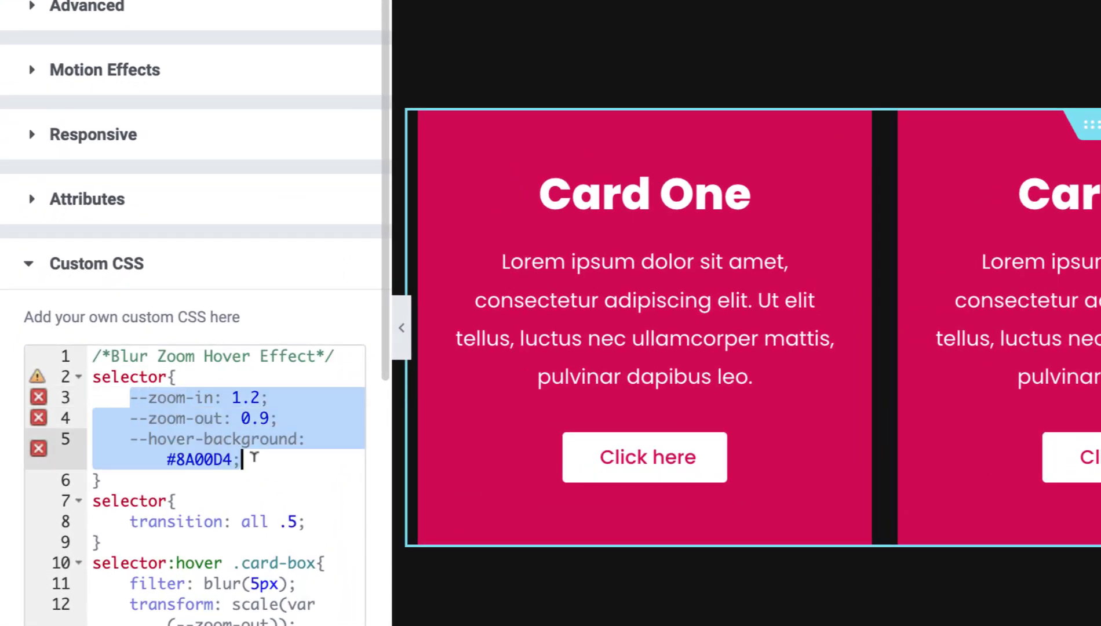
pyautogui.click(270, 418)
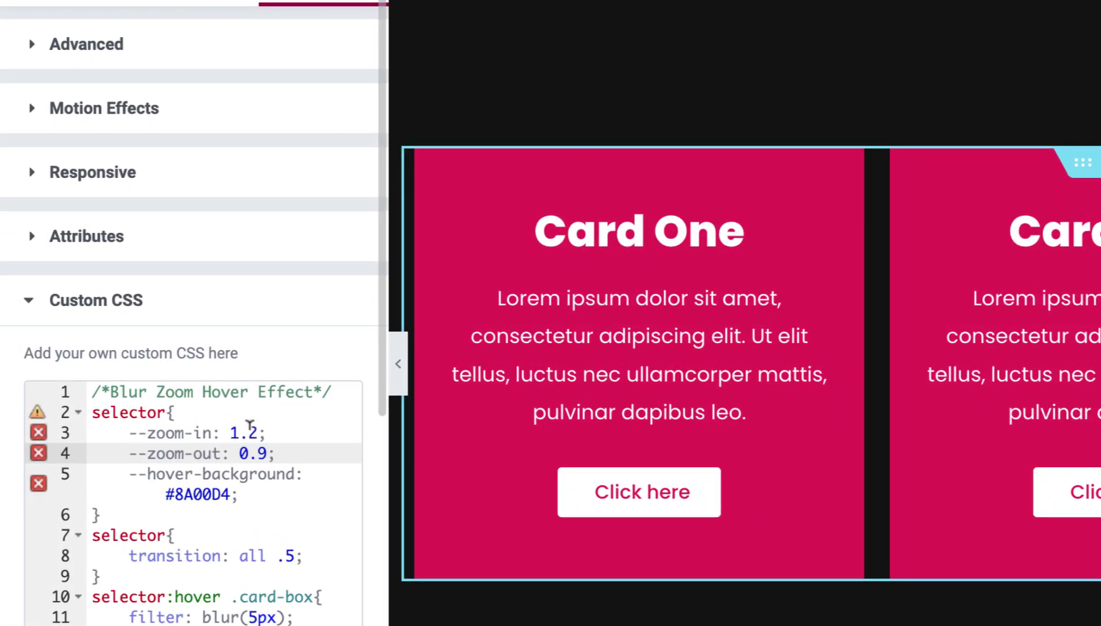
pyautogui.moveTo(249, 431); pyautogui.dragTo(258, 431)
pyautogui.write('5')
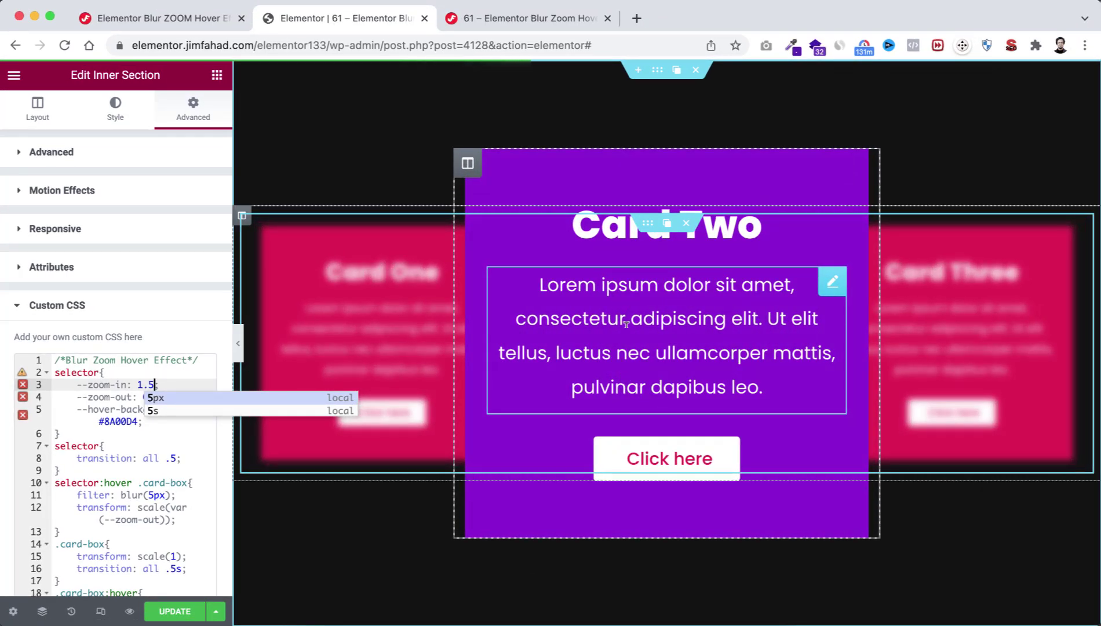
pyautogui.click(150, 385)
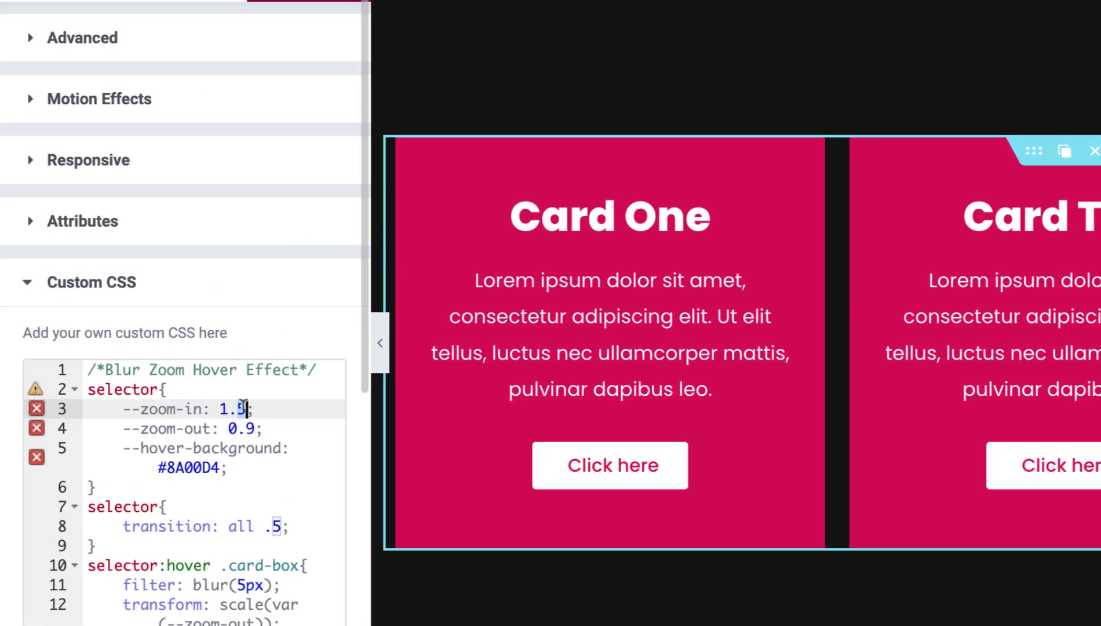
pyautogui.press('BackSpace')
pyautogui.write('2')
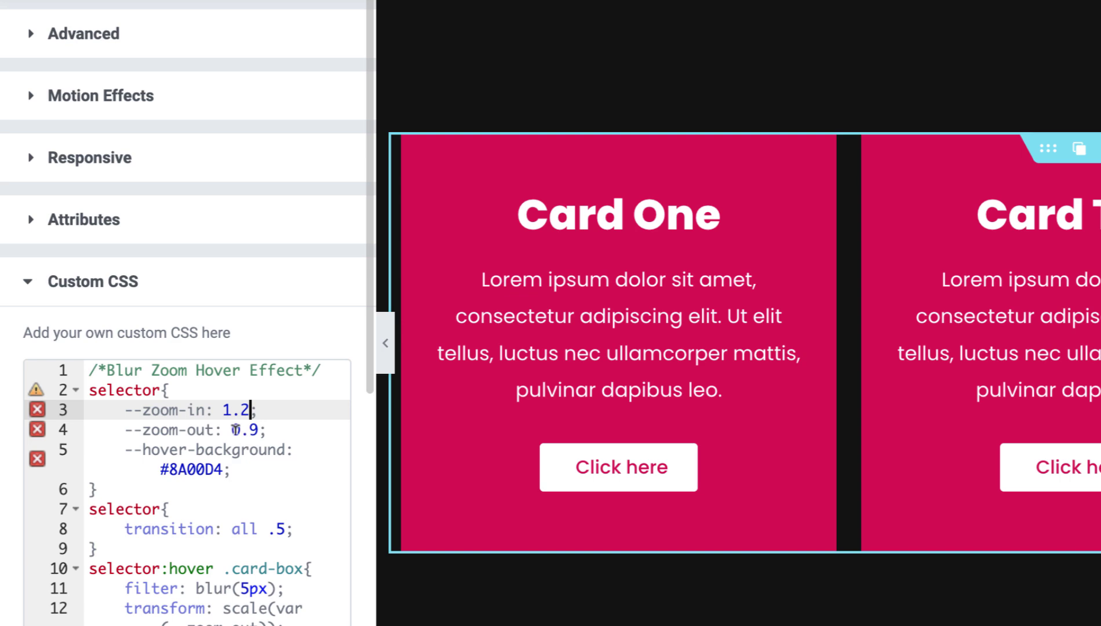
pyautogui.click(252, 429)
pyautogui.press('Delete')
pyautogui.write('5')
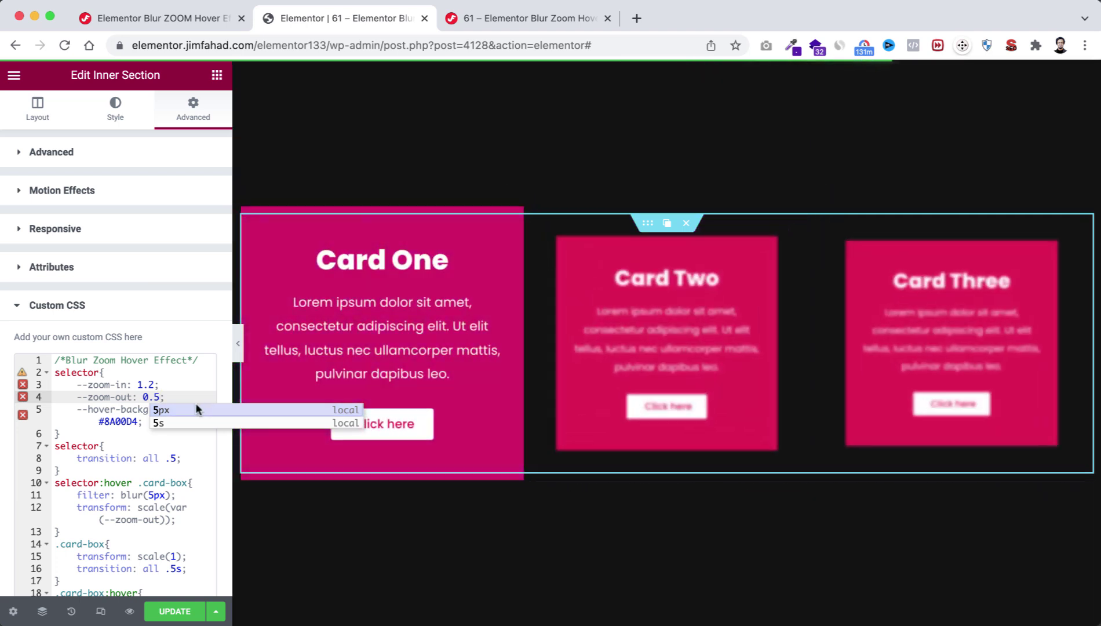
pyautogui.click(153, 396)
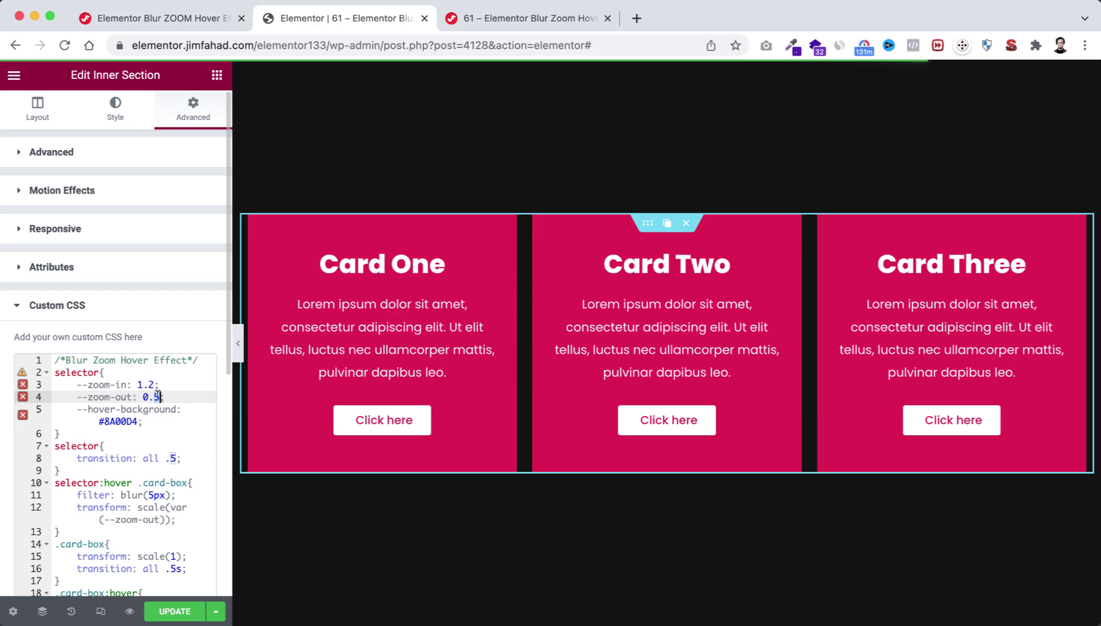
pyautogui.write('9')
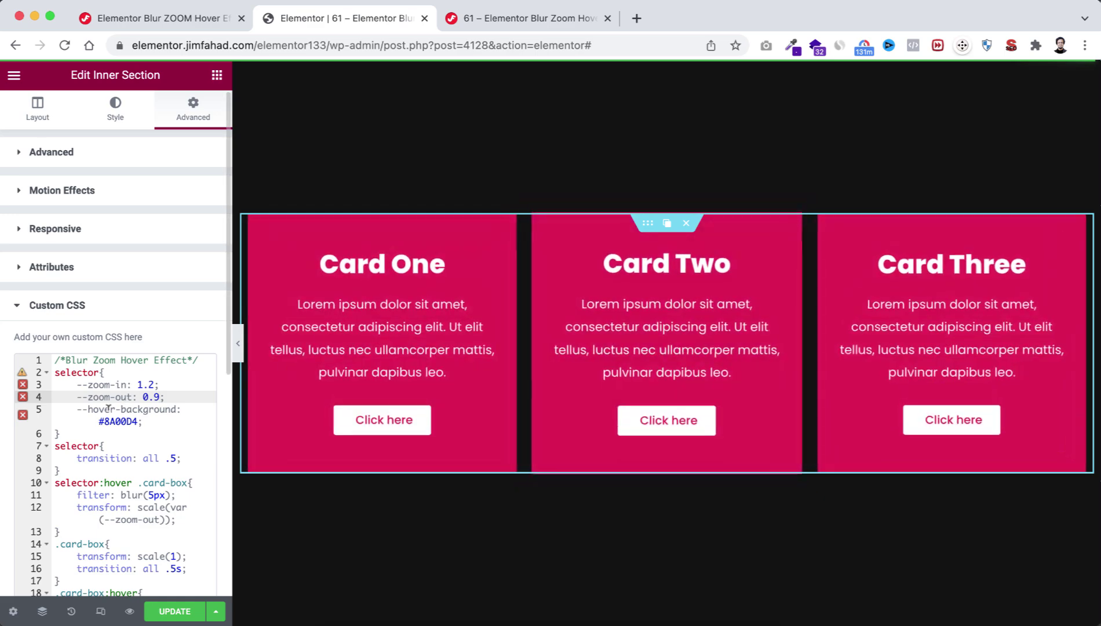
pyautogui.moveTo(142, 422); pyautogui.dragTo(97, 421)
pyautogui.hotkey('ctrl', 'c')
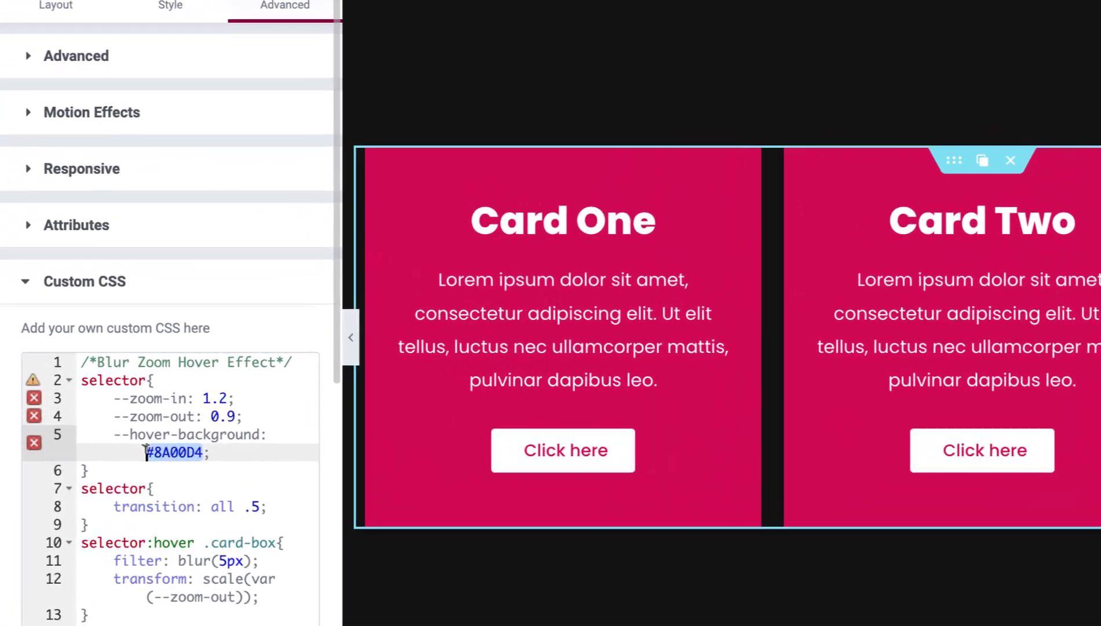
pyautogui.write('green')
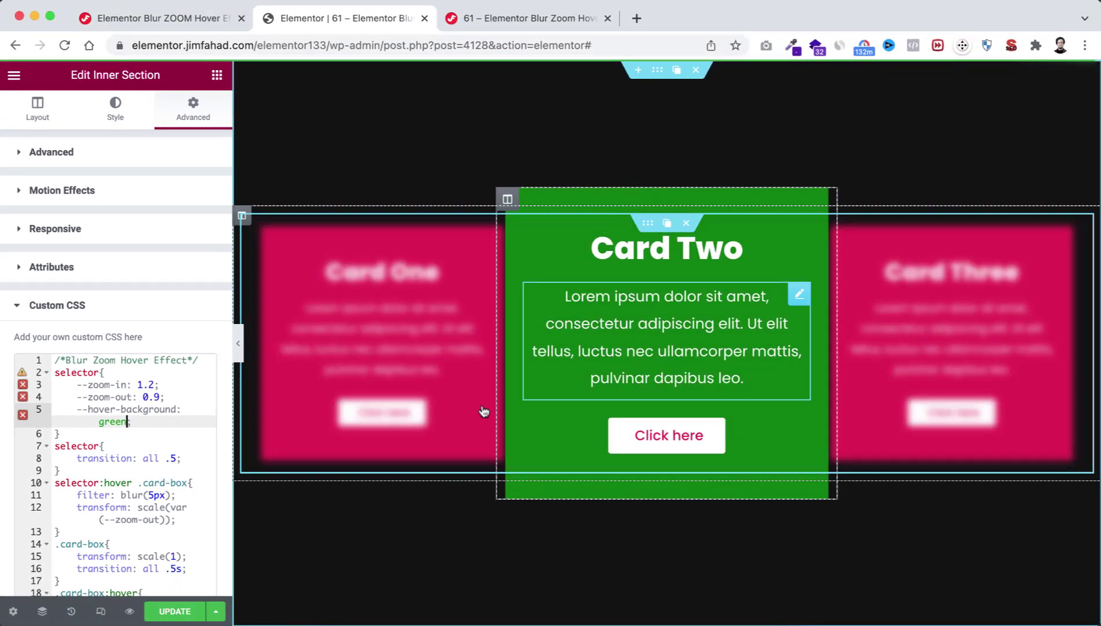
pyautogui.doubleClick(110, 421)
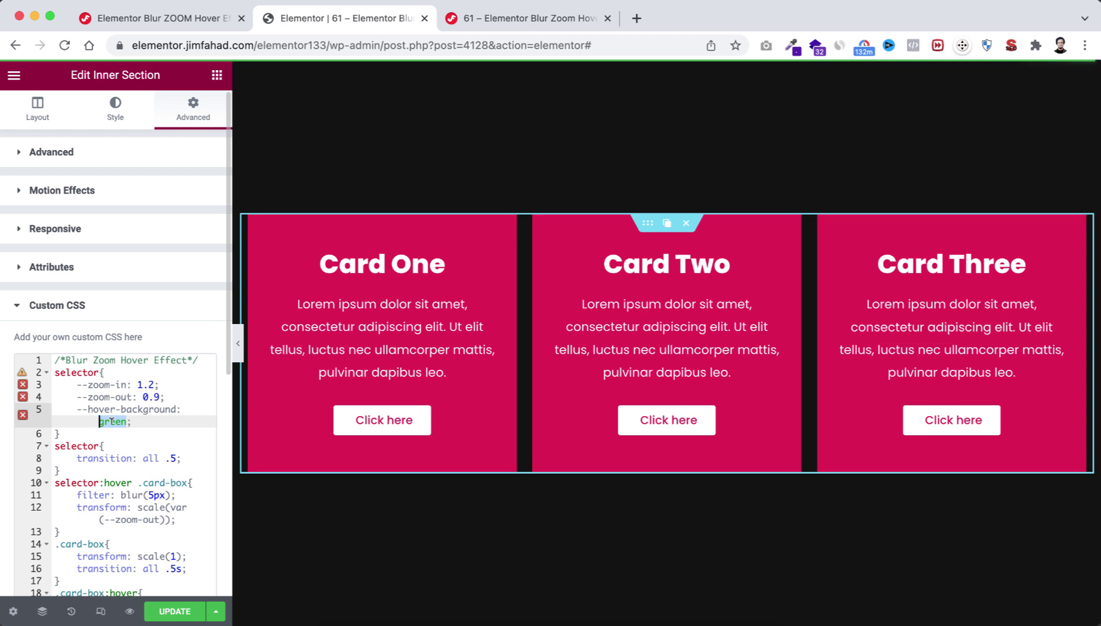
pyautogui.hotkey('ctrl', 'v')
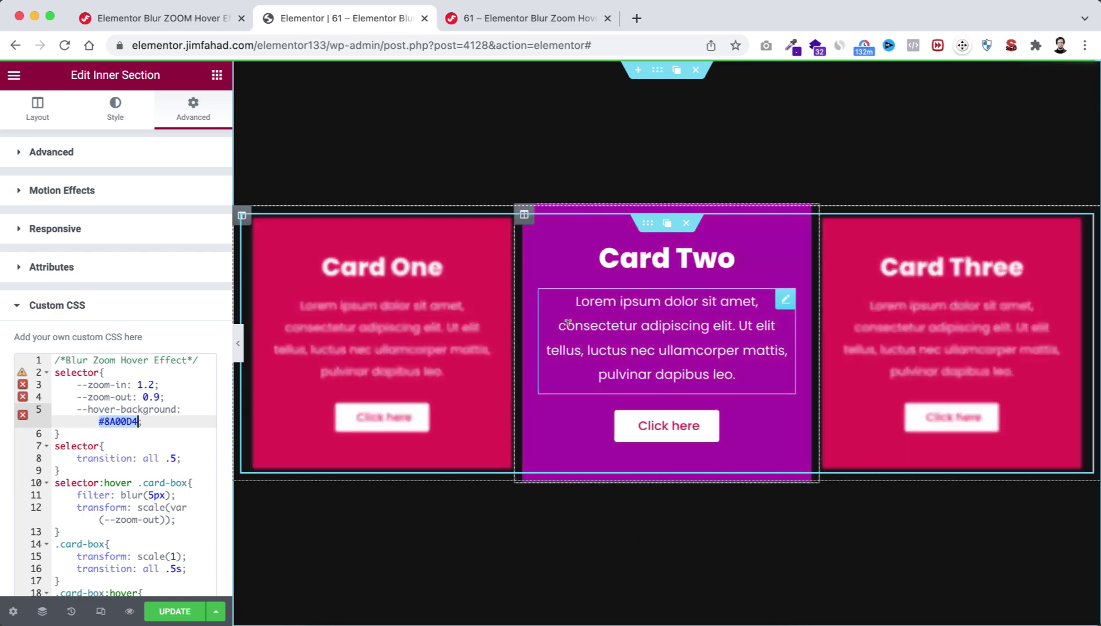
# - Set a 10 px border radius under Style > Border for Card Two, Card One and Card Three
pyautogui.click(508, 200)
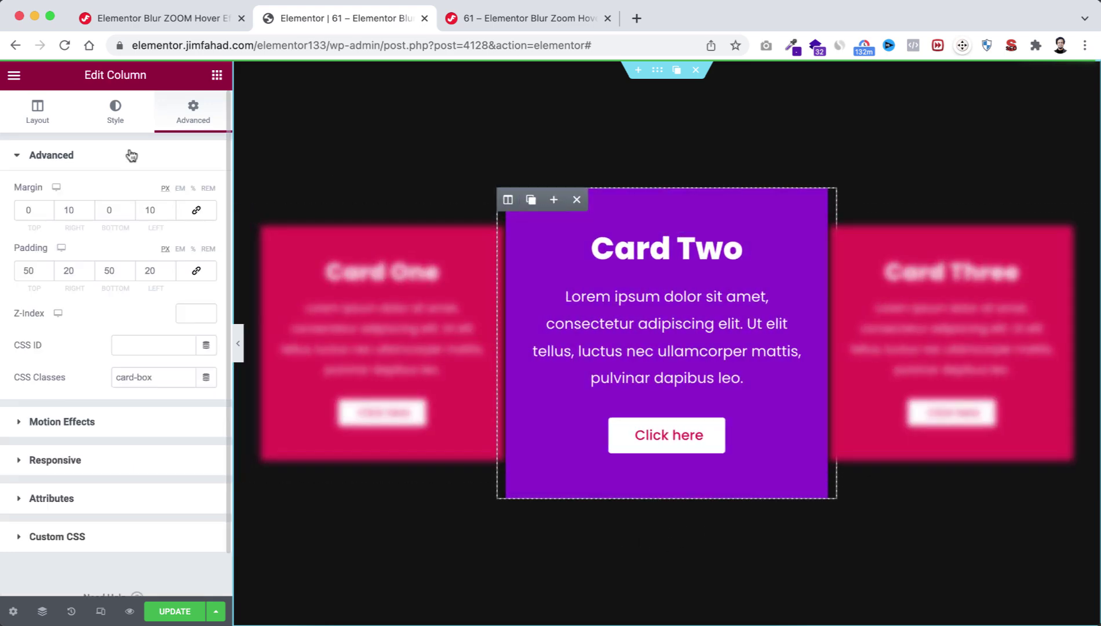
pyautogui.click(115, 109)
pyautogui.scroll(-3, 92, 440)
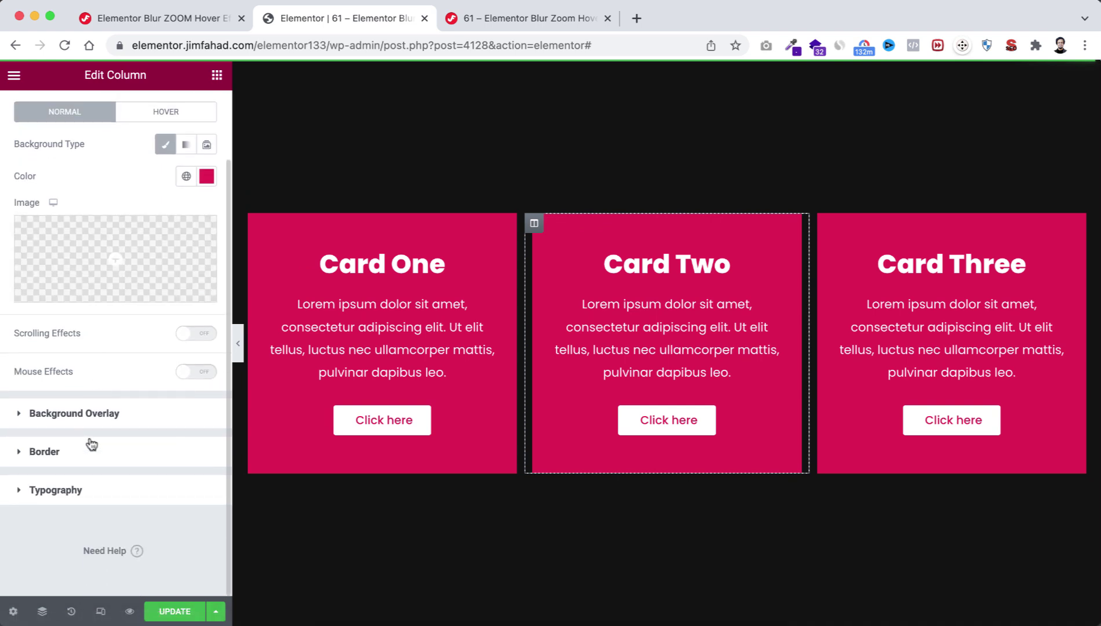
pyautogui.click(65, 447)
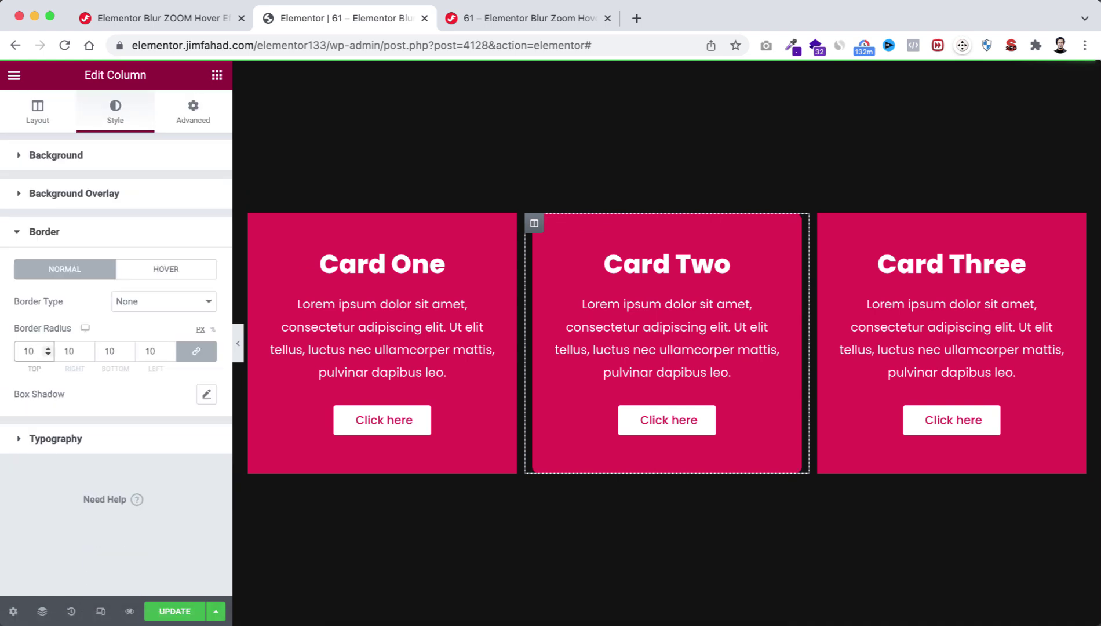
pyautogui.click(246, 220)
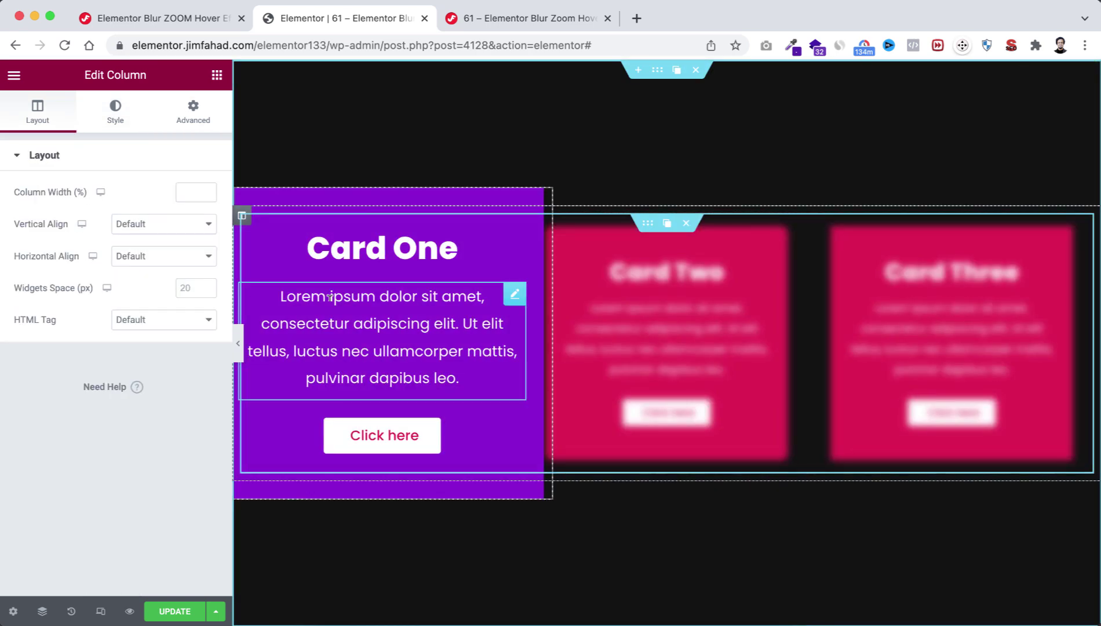
pyautogui.click(115, 110)
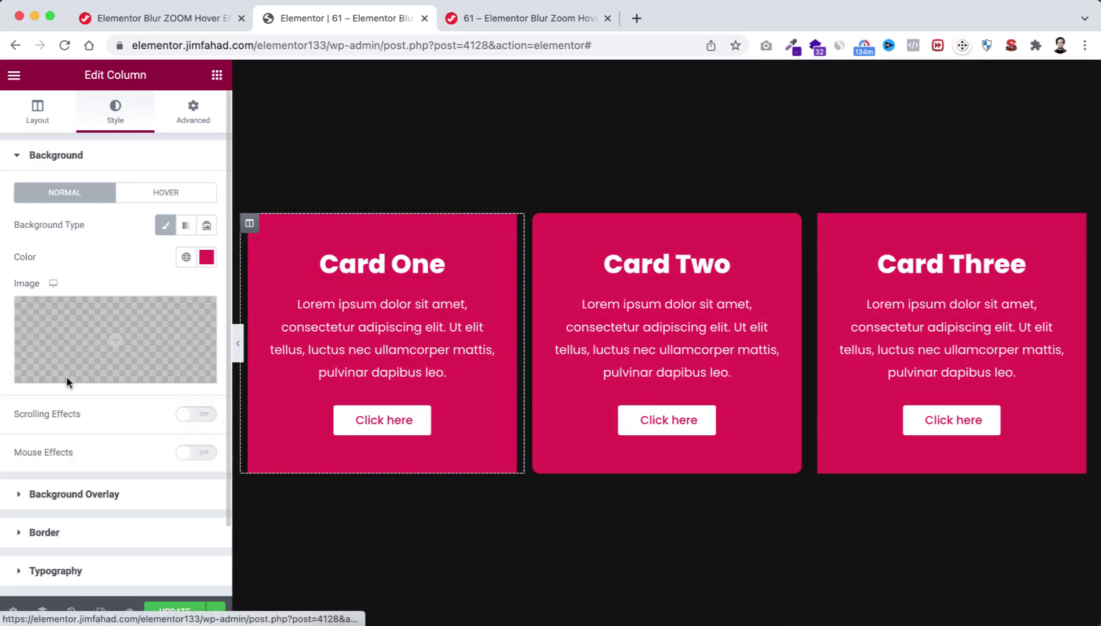
pyautogui.click(90, 534)
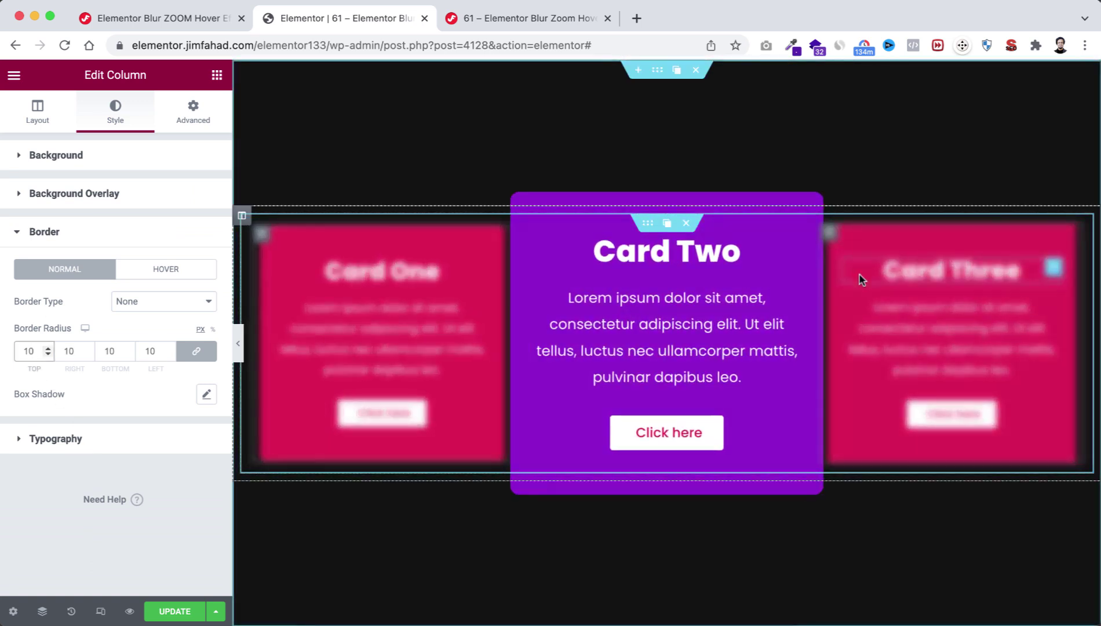
pyautogui.click(792, 201)
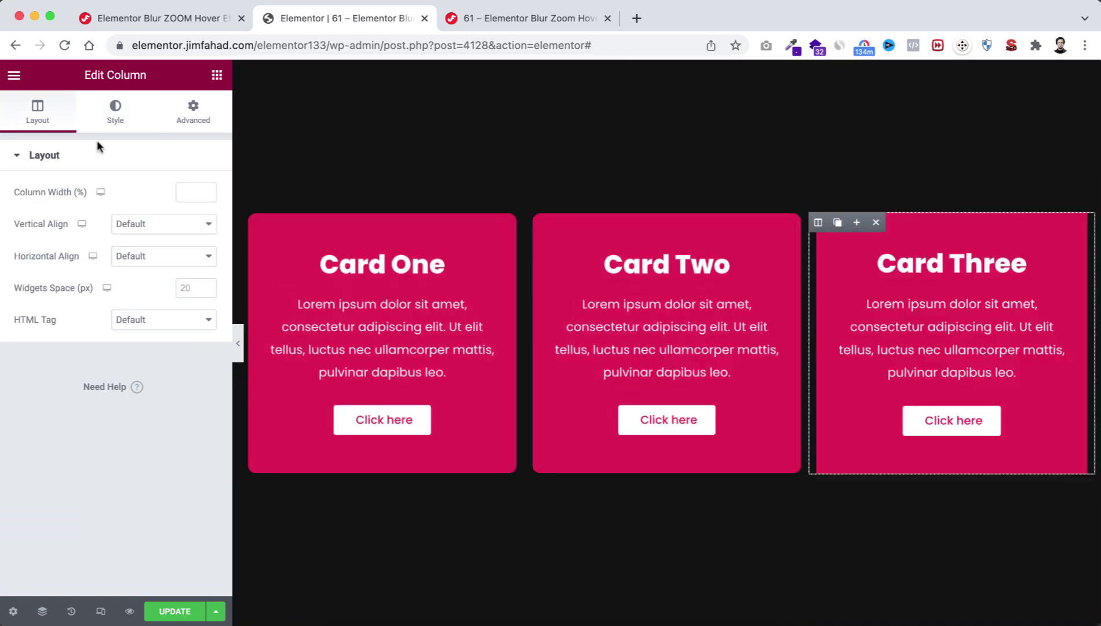
pyautogui.click(115, 110)
pyautogui.click(46, 533)
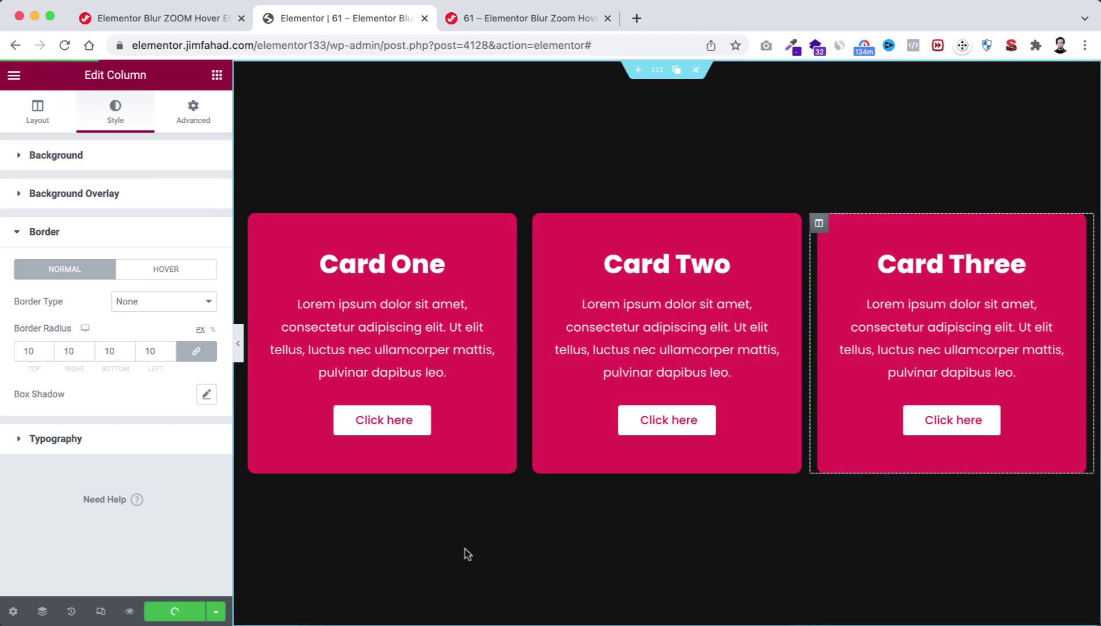
# - Save the Elementor page with the three rounded blur-zoom crimson cards
pyautogui.hotkey('ctrl', 'p')
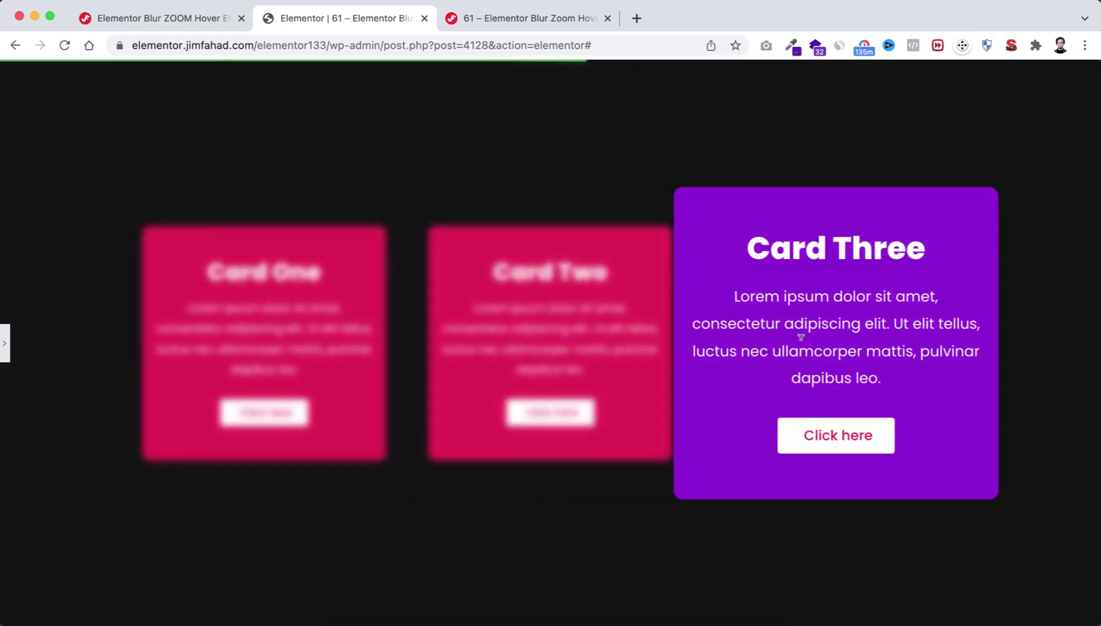